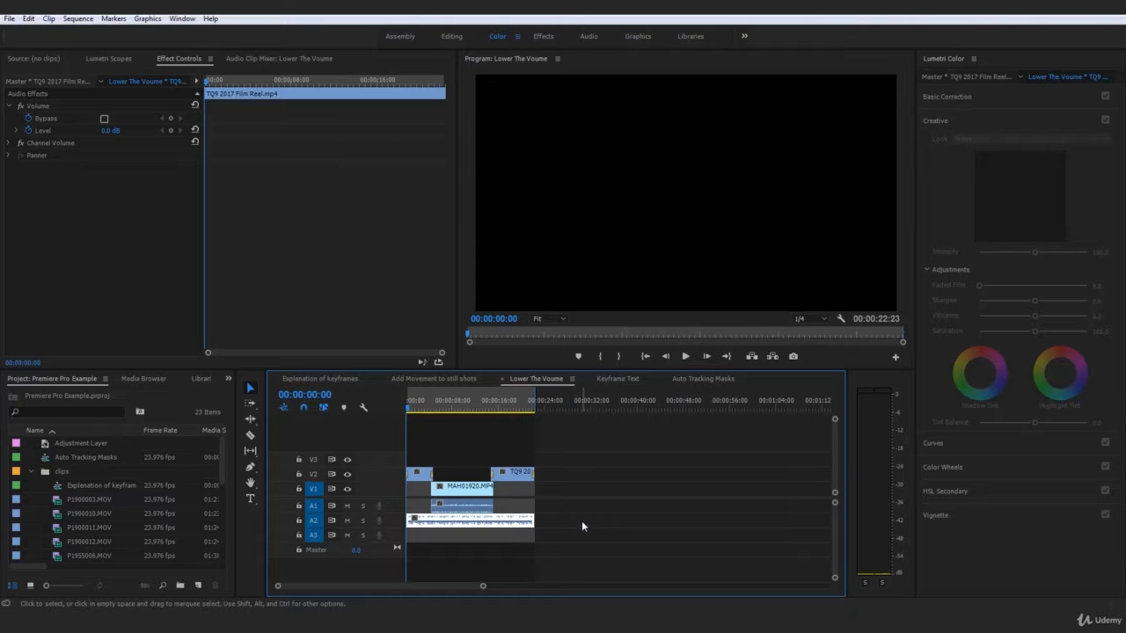
# - Preview the opening of the sequence to find where the MAH01920.MP4 talking begins
pyautogui.click(577, 524)
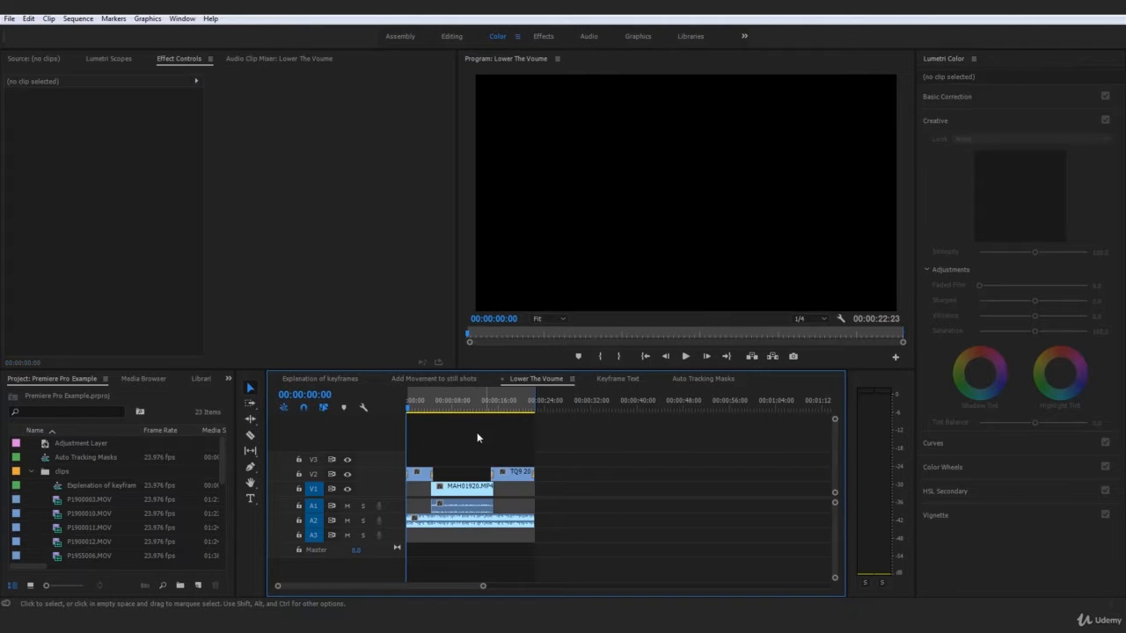
pyautogui.moveTo(606, 443); pyautogui.dragTo(553, 514)
pyautogui.moveTo(410, 411); pyautogui.dragTo(502, 489)
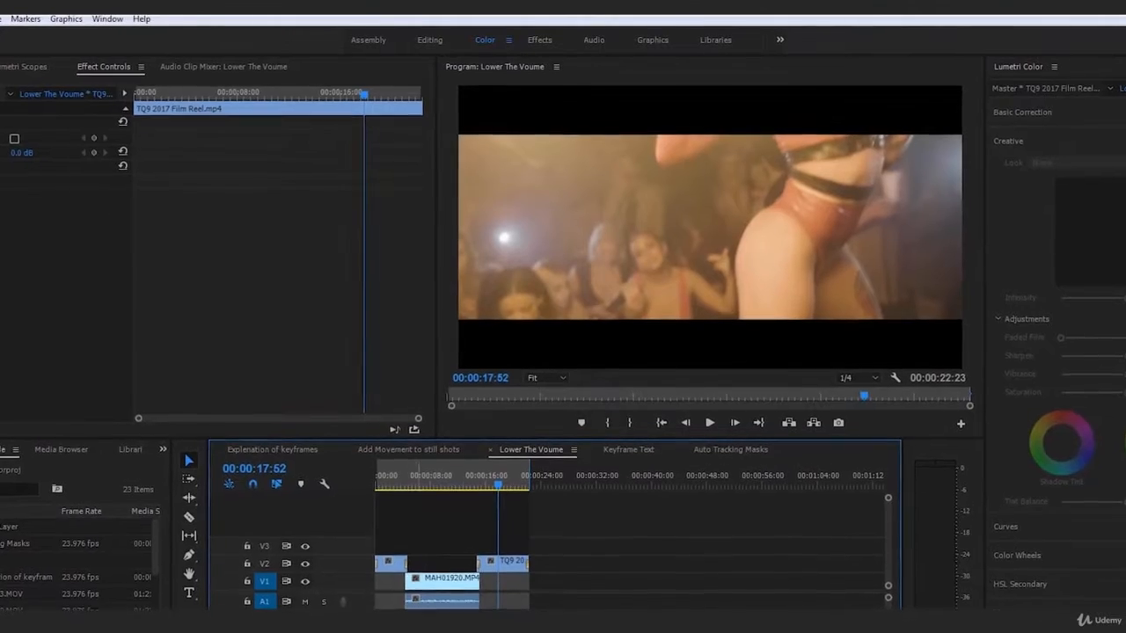
pyautogui.click(400, 484)
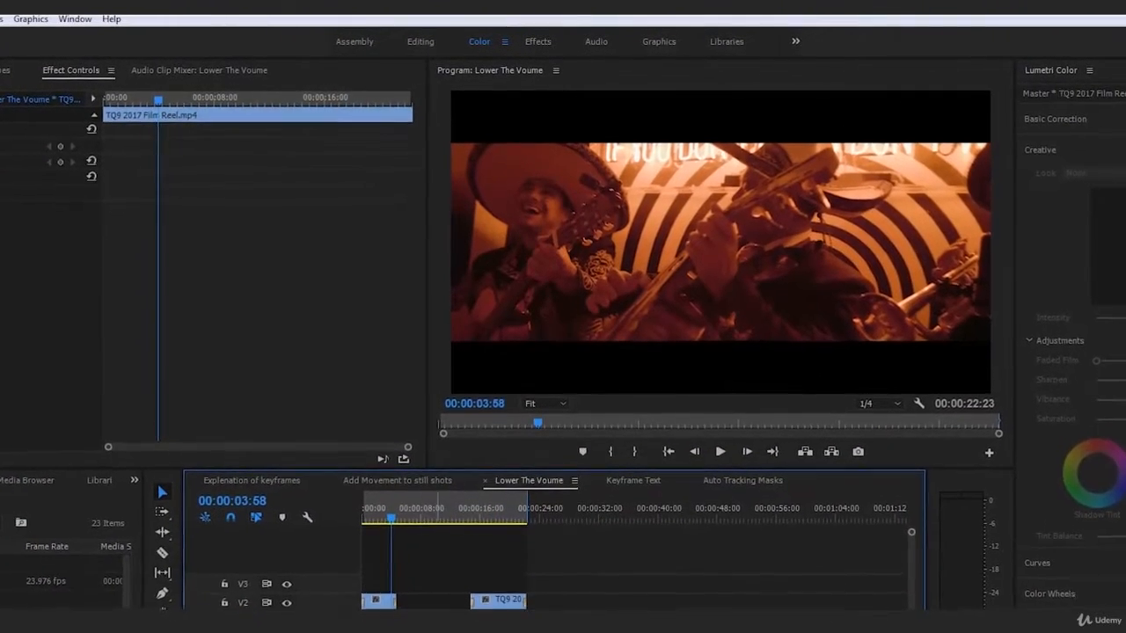
pyautogui.click(440, 604)
pyautogui.click(741, 554)
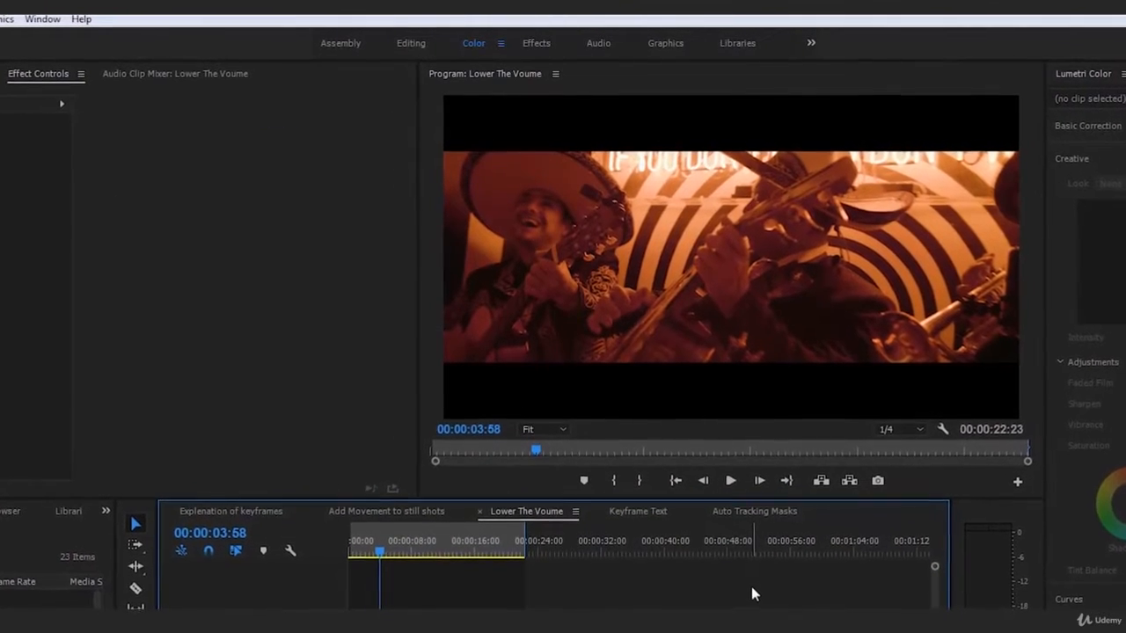
pyautogui.press('space')
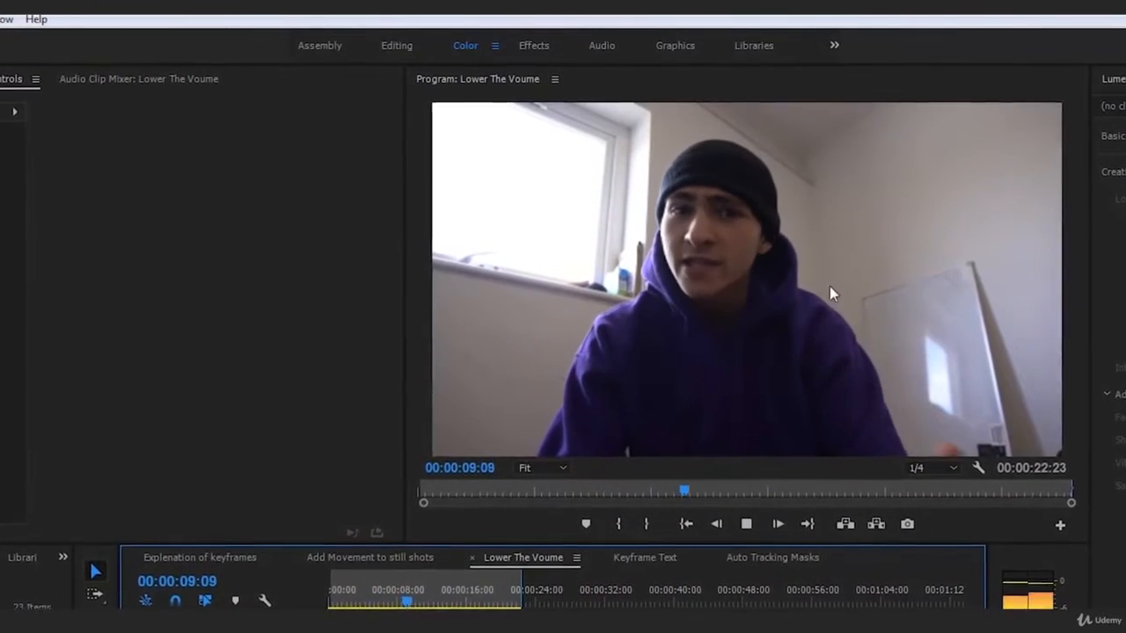
pyautogui.press('space')
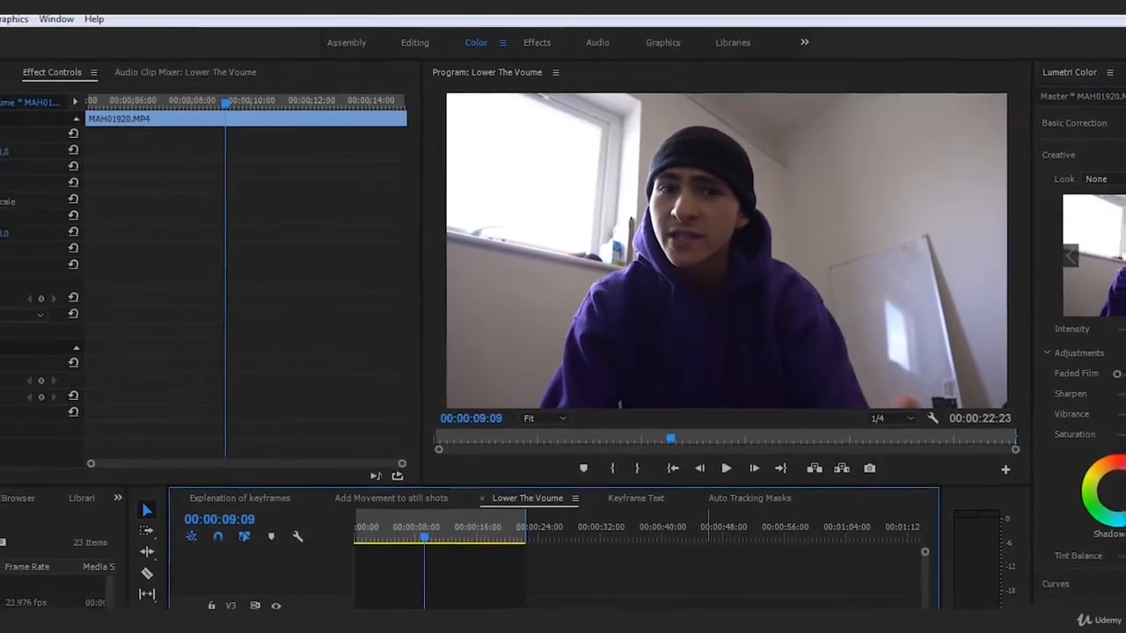
pyautogui.hotkey('ctrl', 'shift', 'a')
pyautogui.click(497, 605)
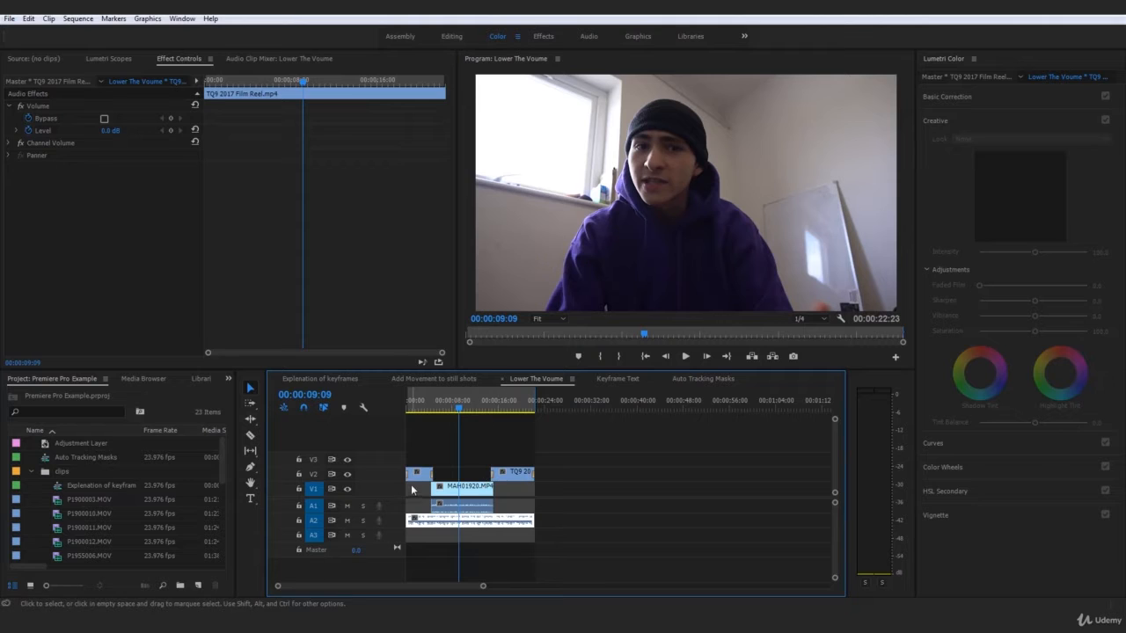
# - Replay from the start and park the playhead at 00:00:03:51 where the talking begins
pyautogui.press('Home')
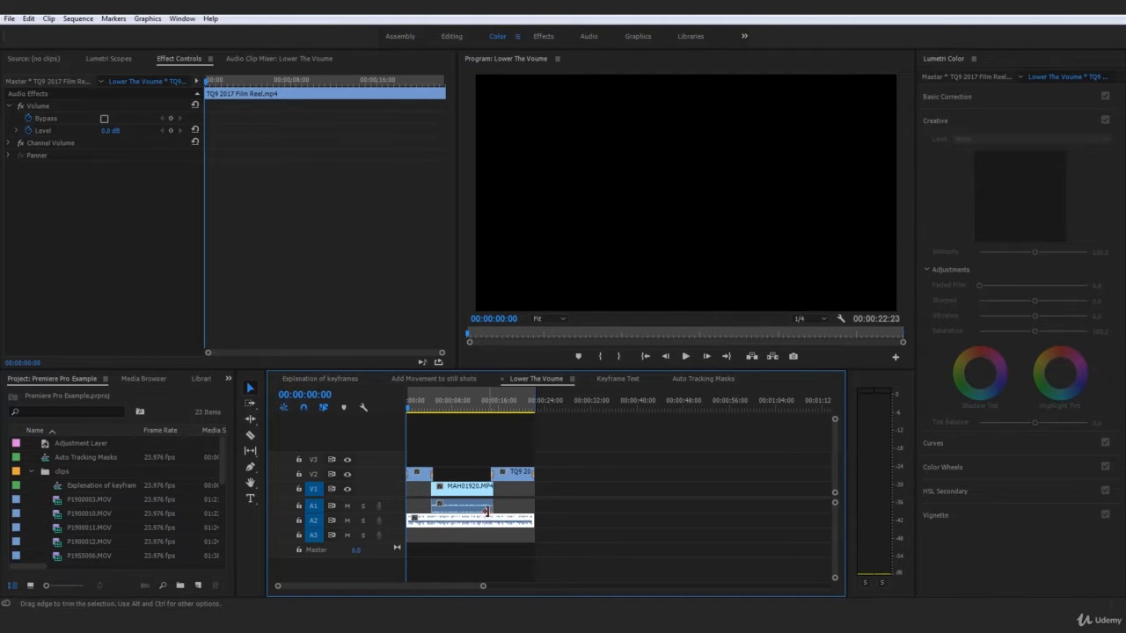
pyautogui.click(639, 463)
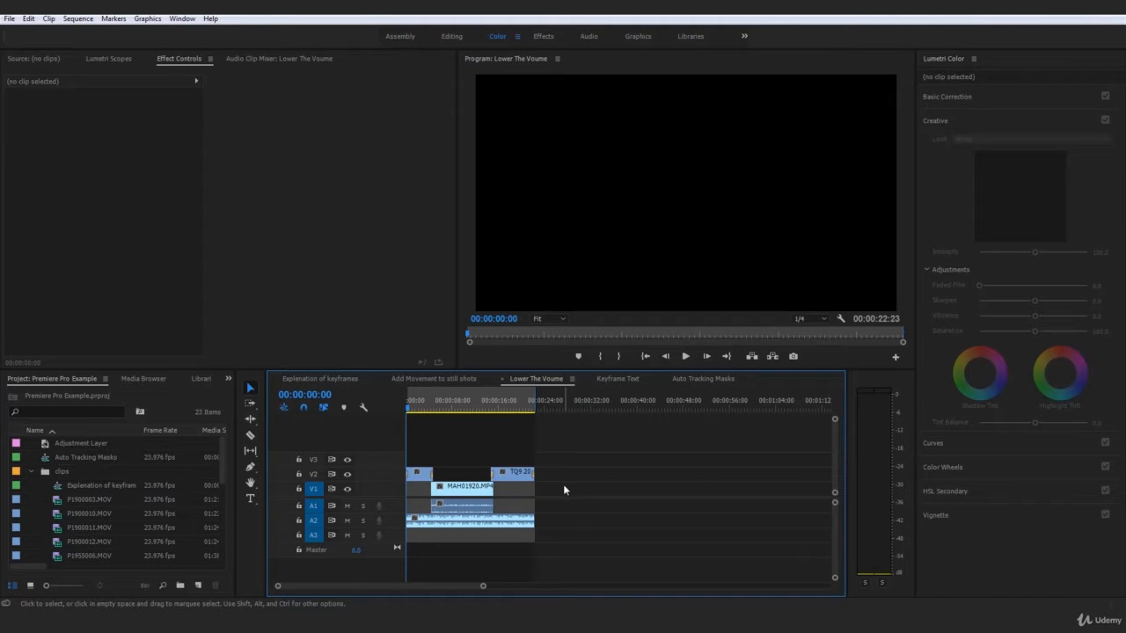
pyautogui.click(454, 530)
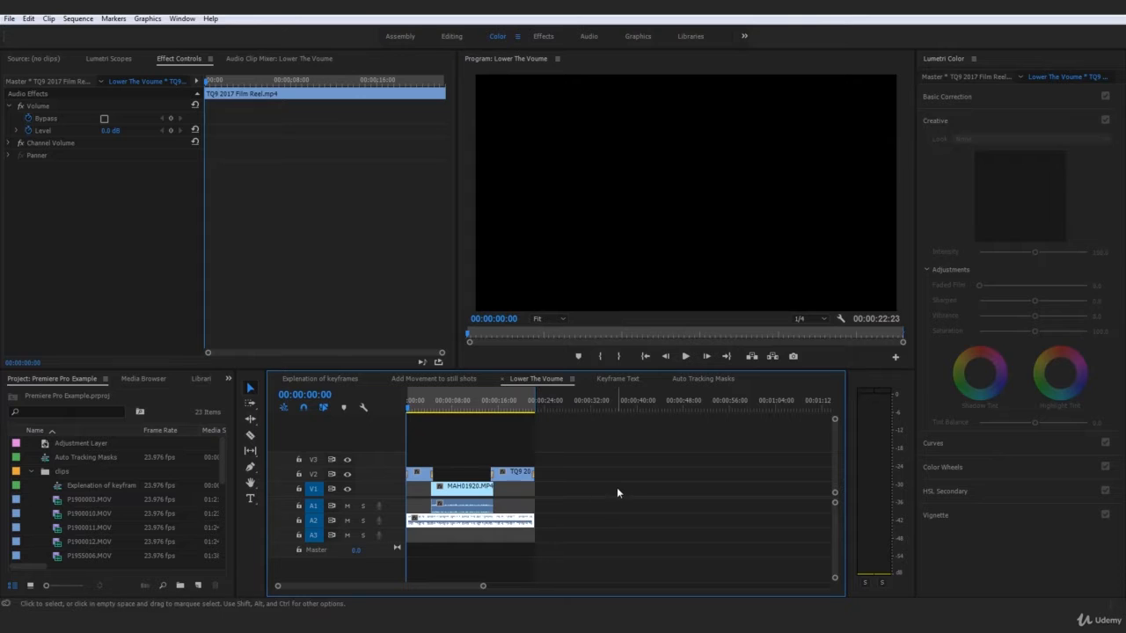
pyautogui.click(628, 454)
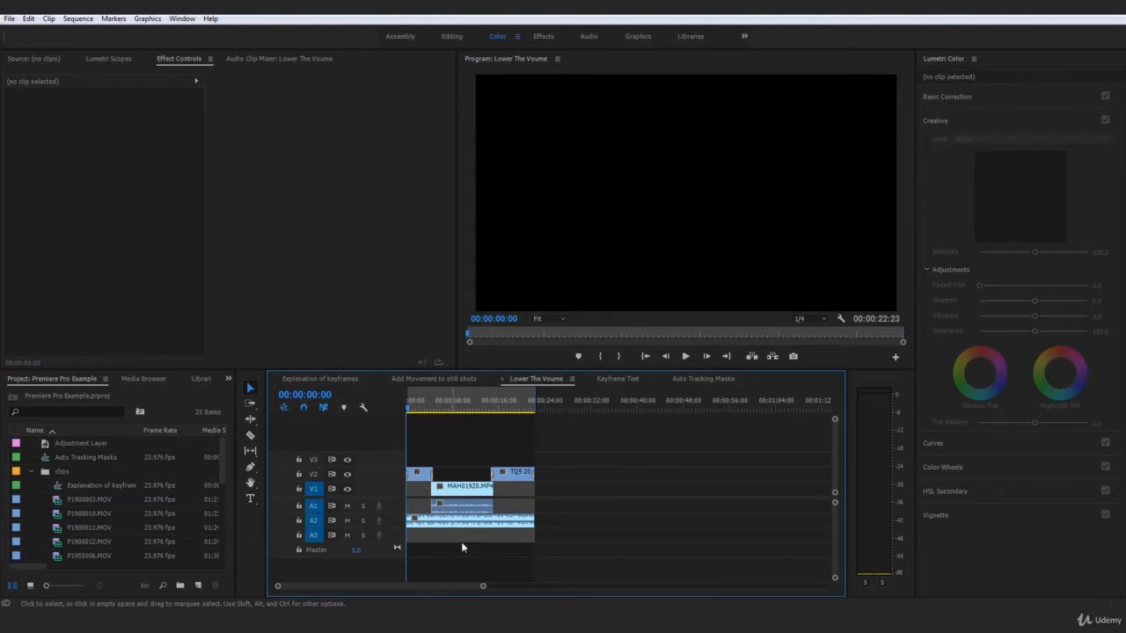
pyautogui.click(444, 526)
pyautogui.press('space')
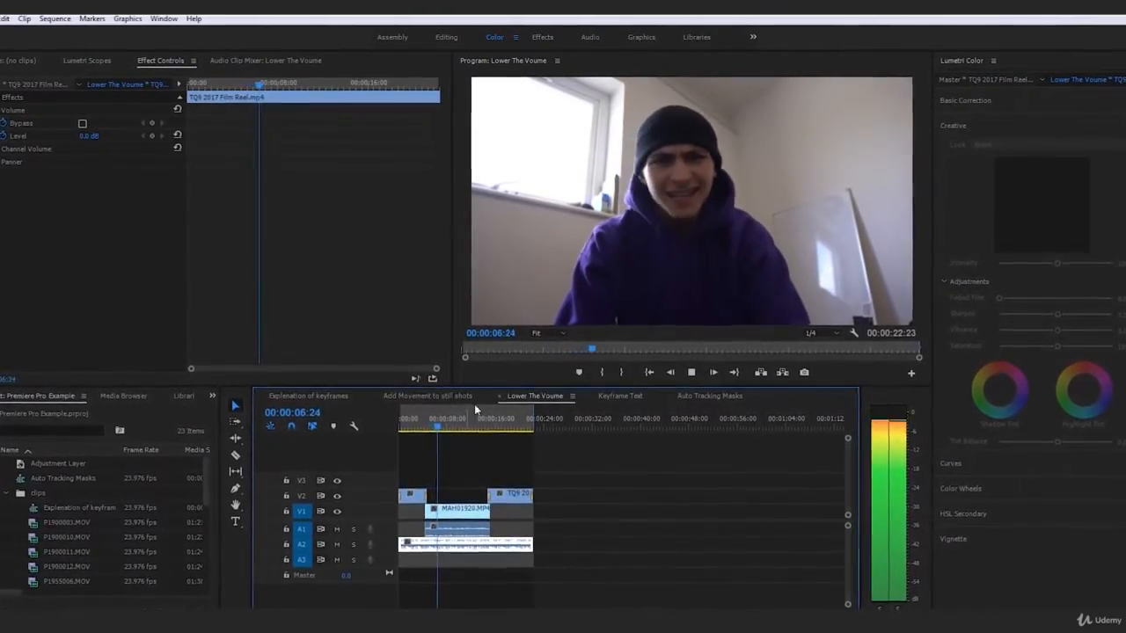
pyautogui.click(419, 424)
pyautogui.moveTo(419, 428); pyautogui.dragTo(422, 429)
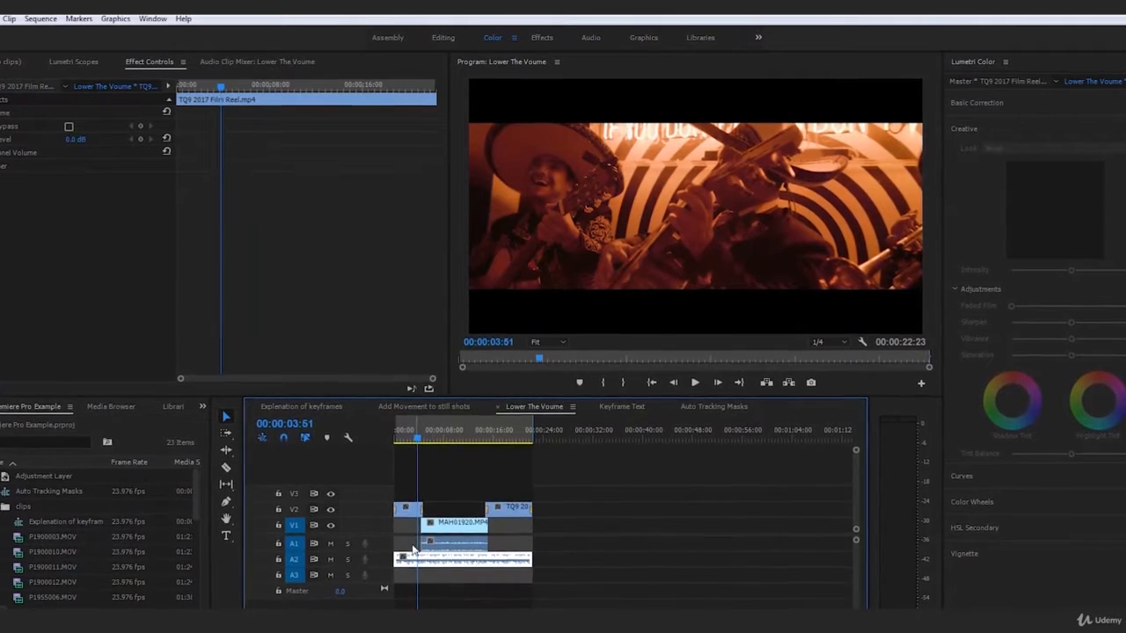
pyautogui.moveTo(421, 442); pyautogui.dragTo(419, 442)
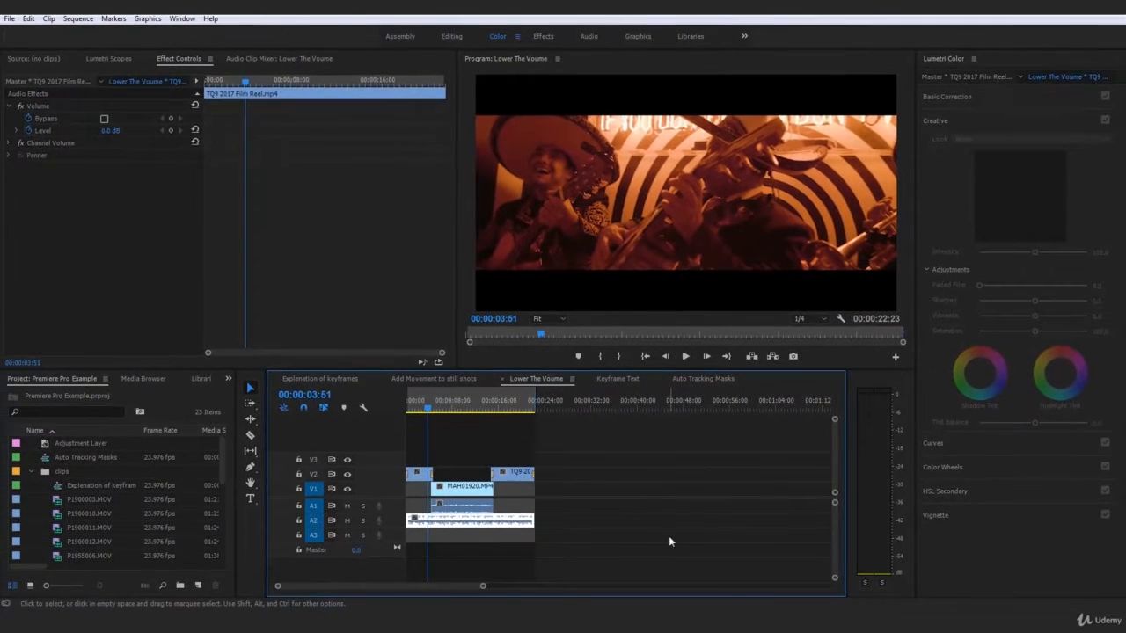
# - Add a 0.0 dB Volume Level keyframe on the TQ9 2017 Film Reel music clip
pyautogui.click(677, 578)
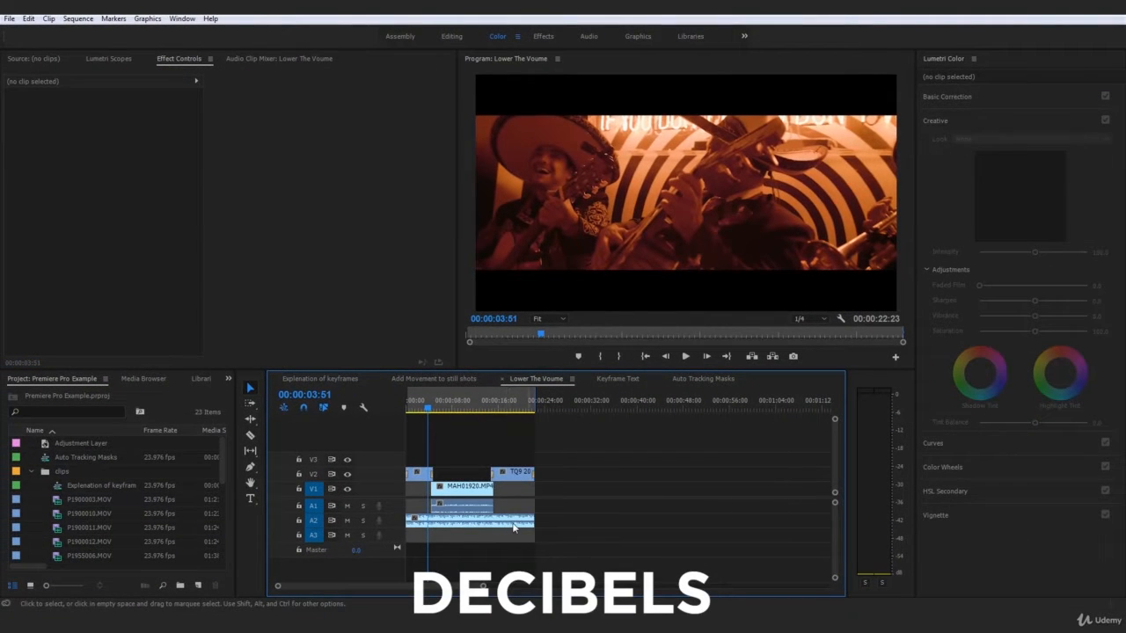
pyautogui.click(505, 527)
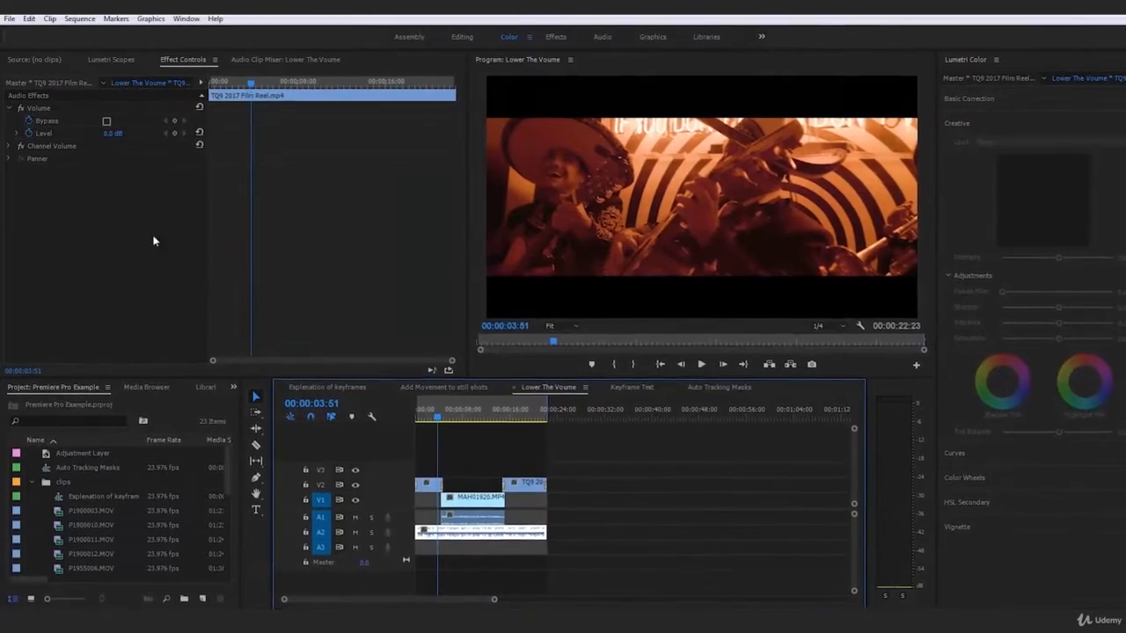
pyautogui.click(481, 502)
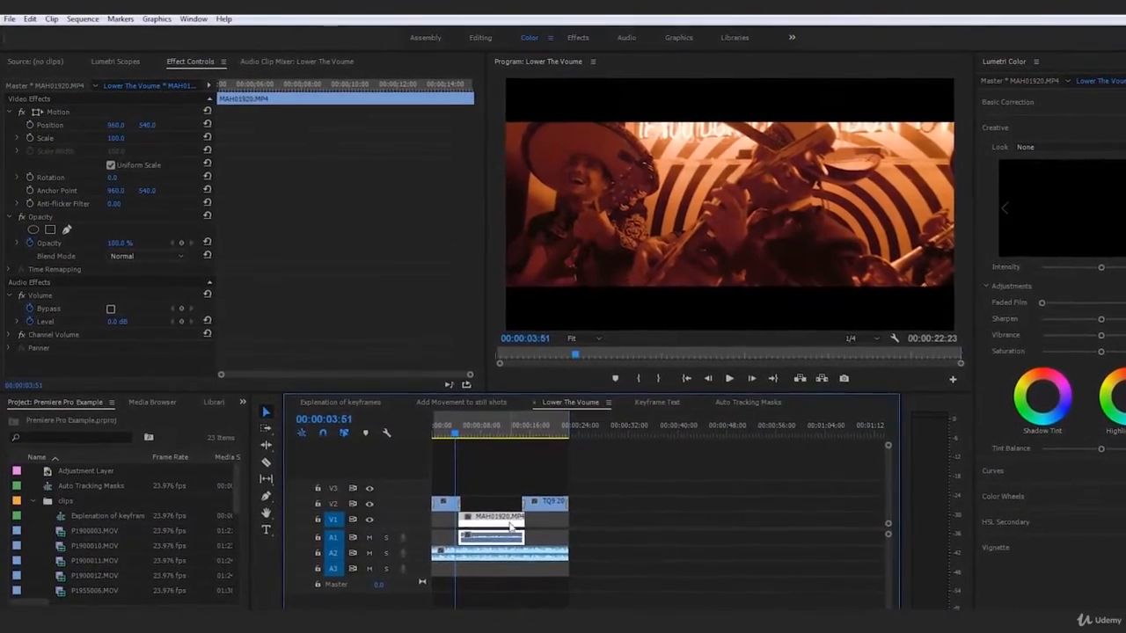
pyautogui.click(531, 554)
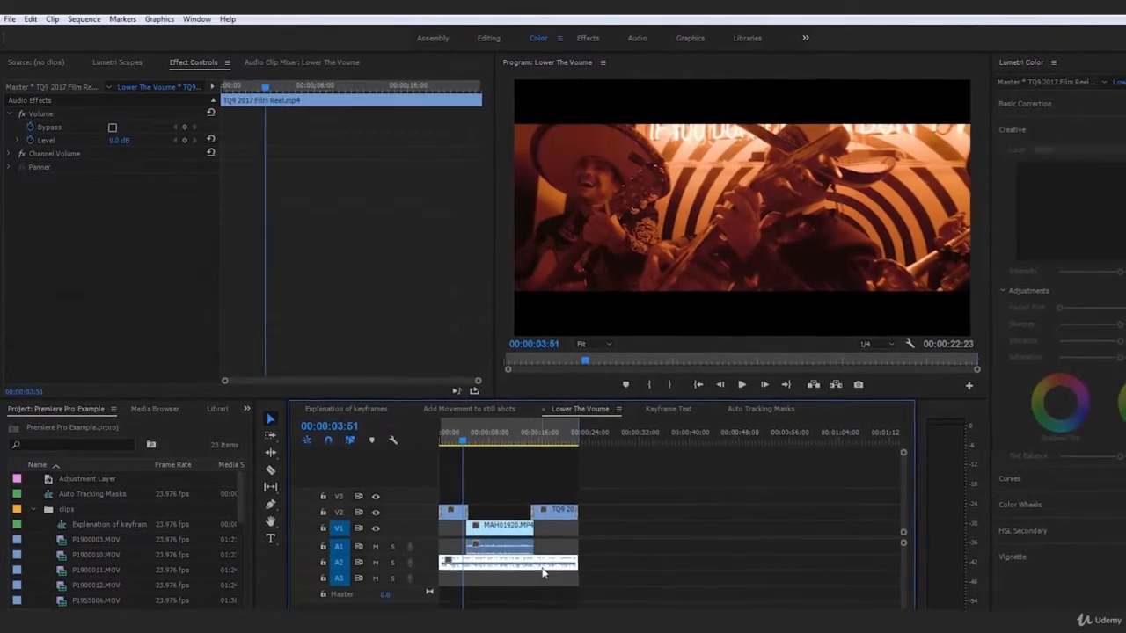
pyautogui.click(48, 112)
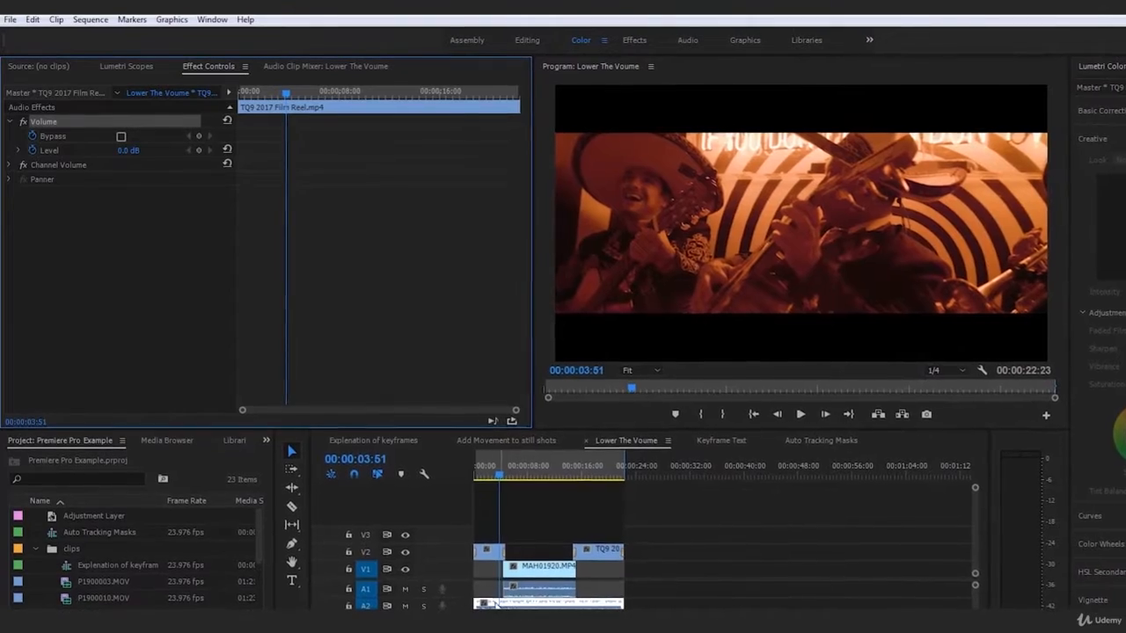
pyautogui.click(198, 152)
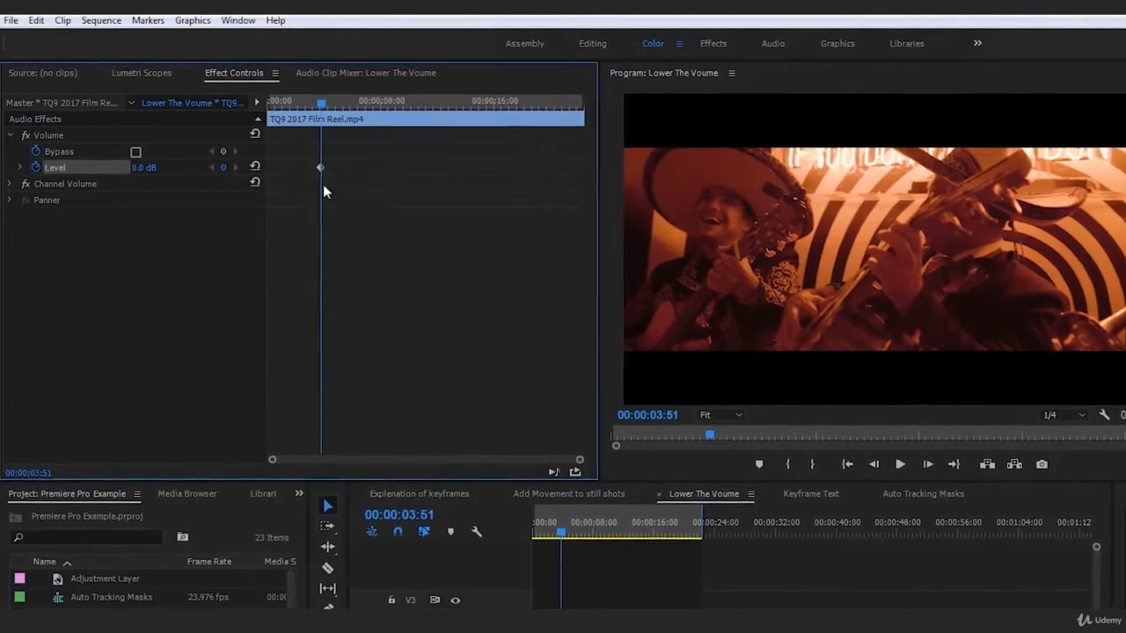
# - Move to 00:00:04:46 and edit the music's Level value down to -30.0 dB
pyautogui.click(51, 135)
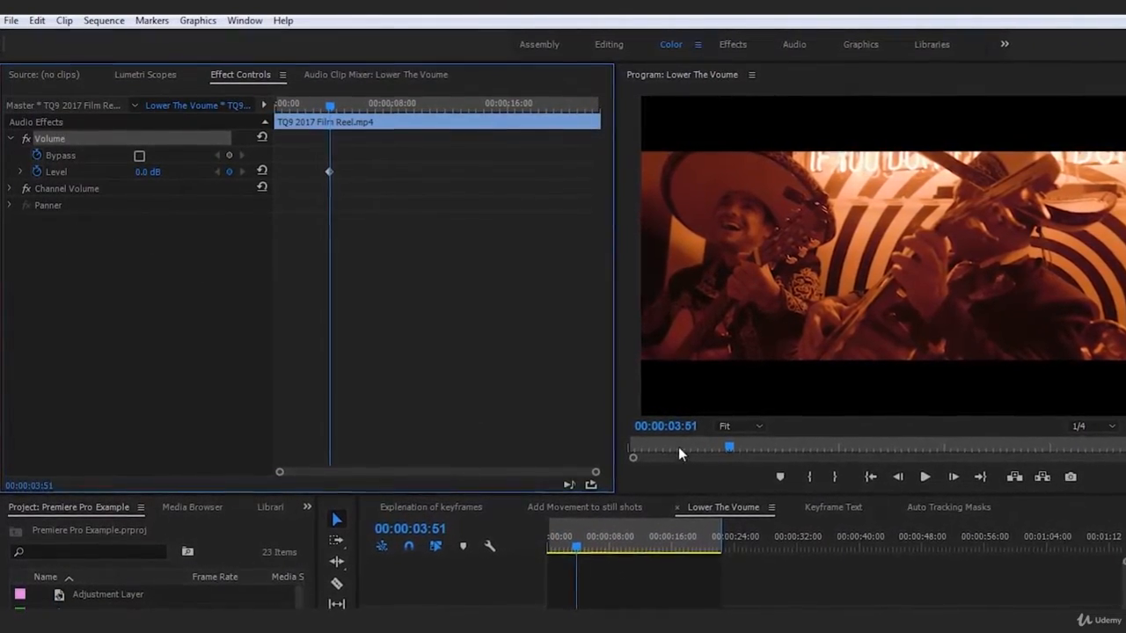
pyautogui.click(84, 174)
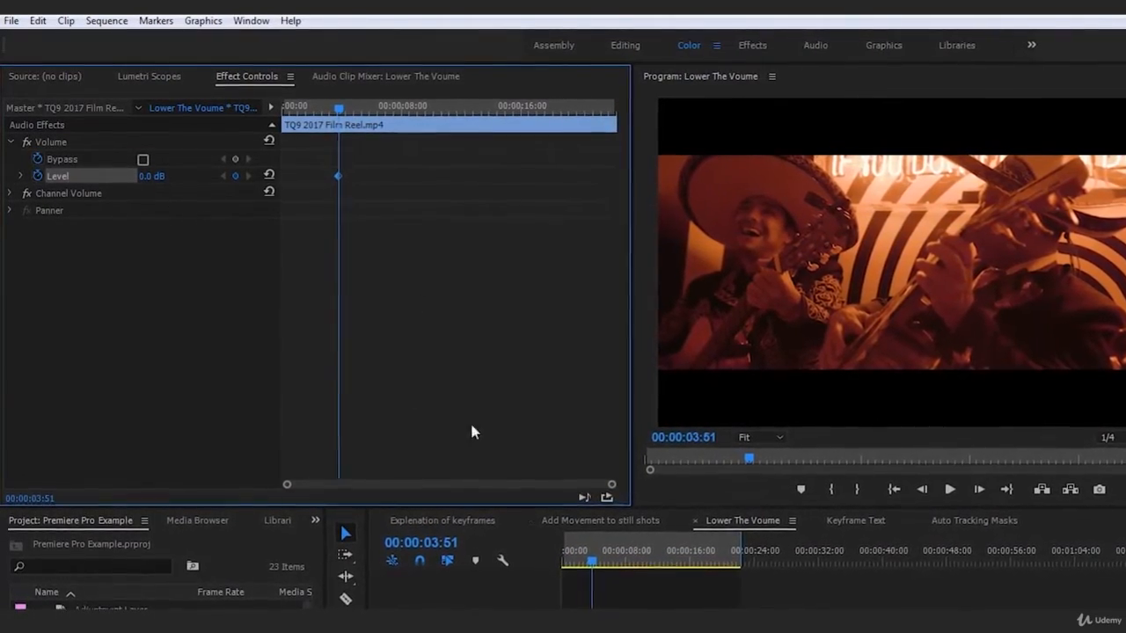
pyautogui.moveTo(594, 565); pyautogui.dragTo(602, 564)
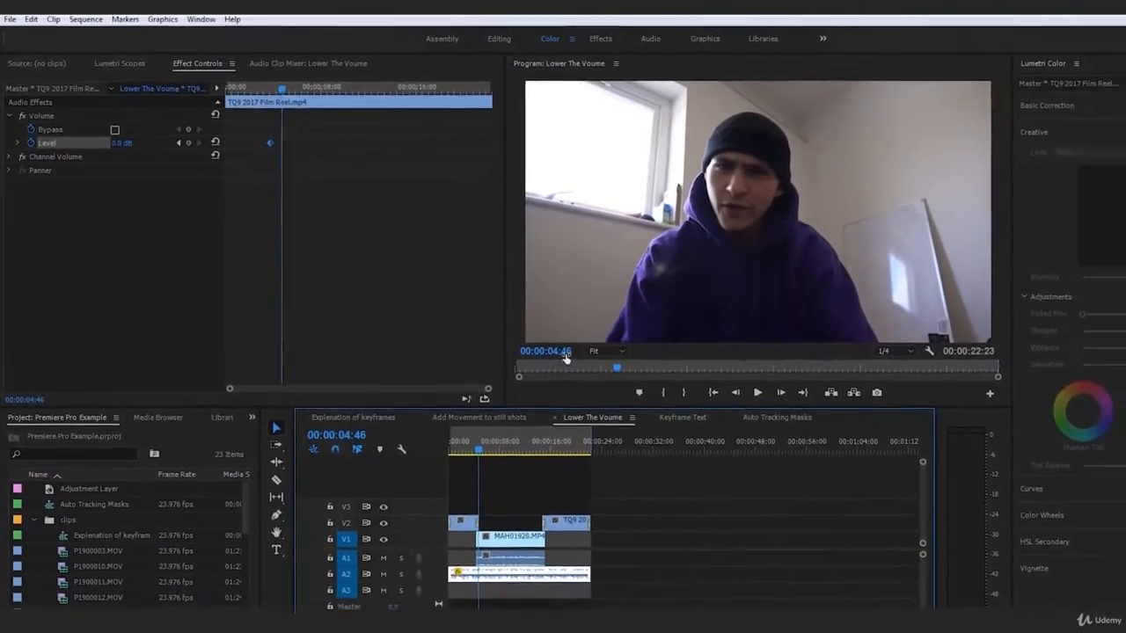
pyautogui.click(118, 139)
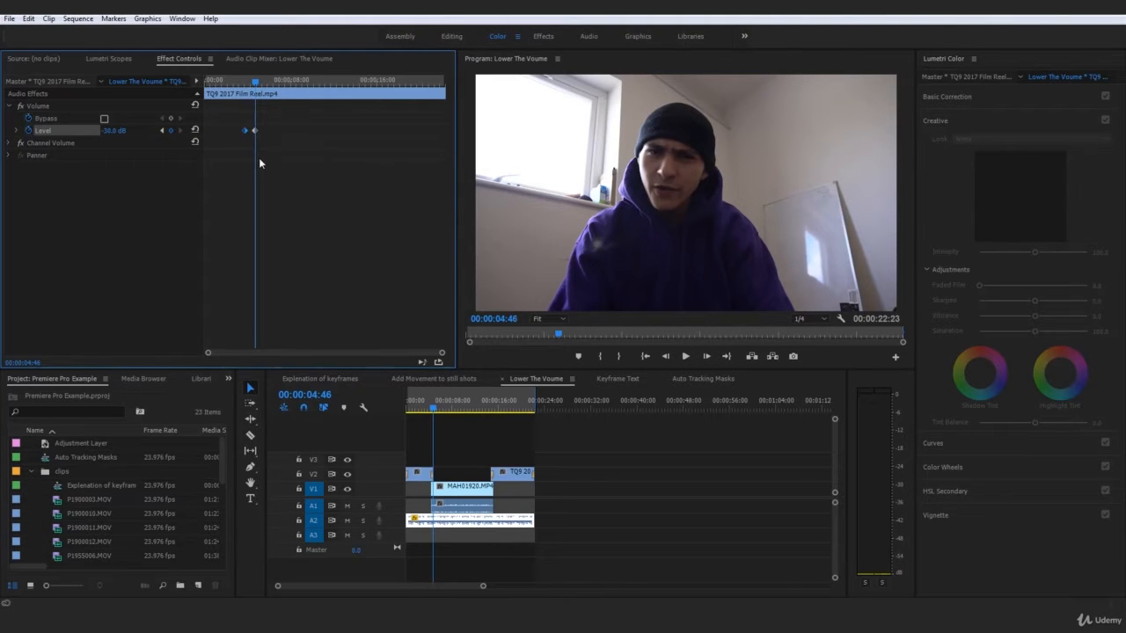
# - With the film reel music clip selected, return to 00:00:00:00 and play the sequence
pyautogui.click(471, 509)
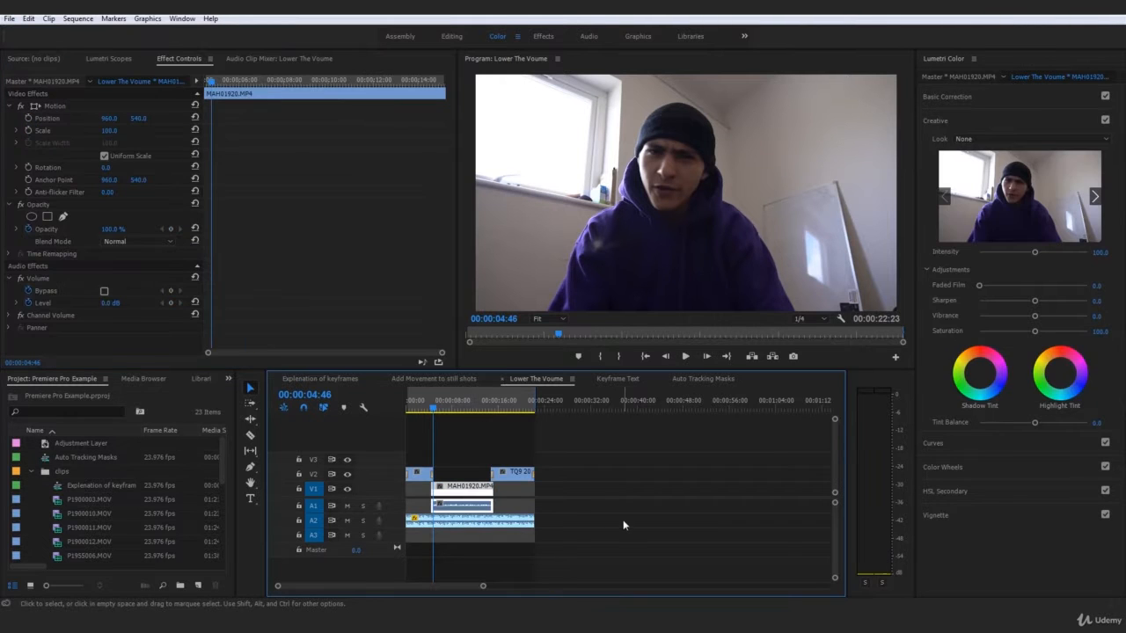
pyautogui.click(618, 515)
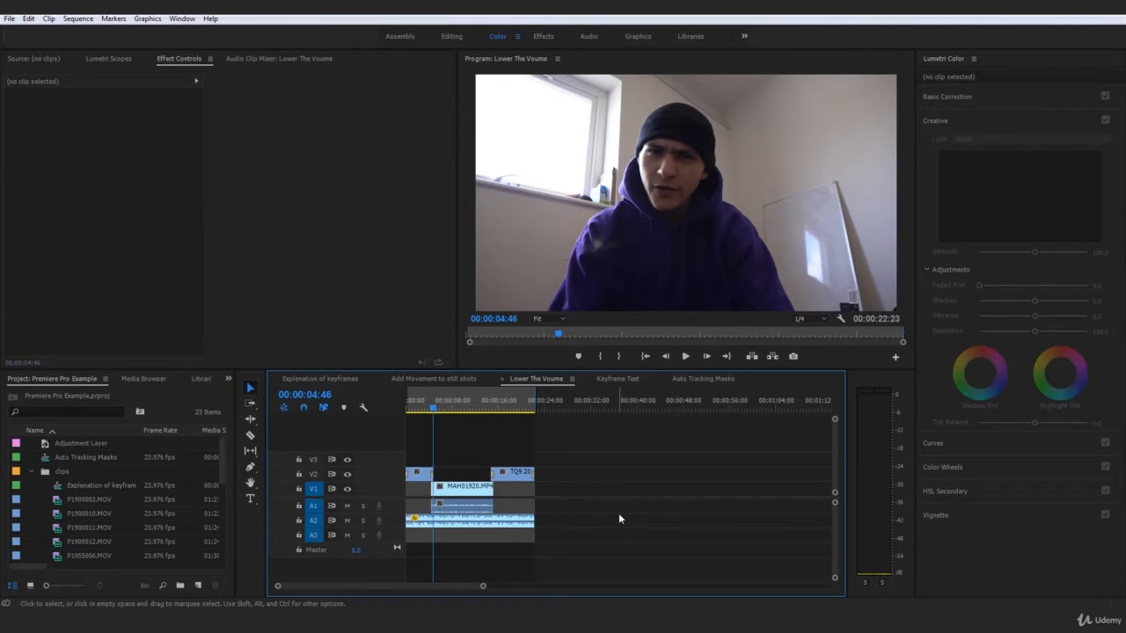
pyautogui.click(467, 509)
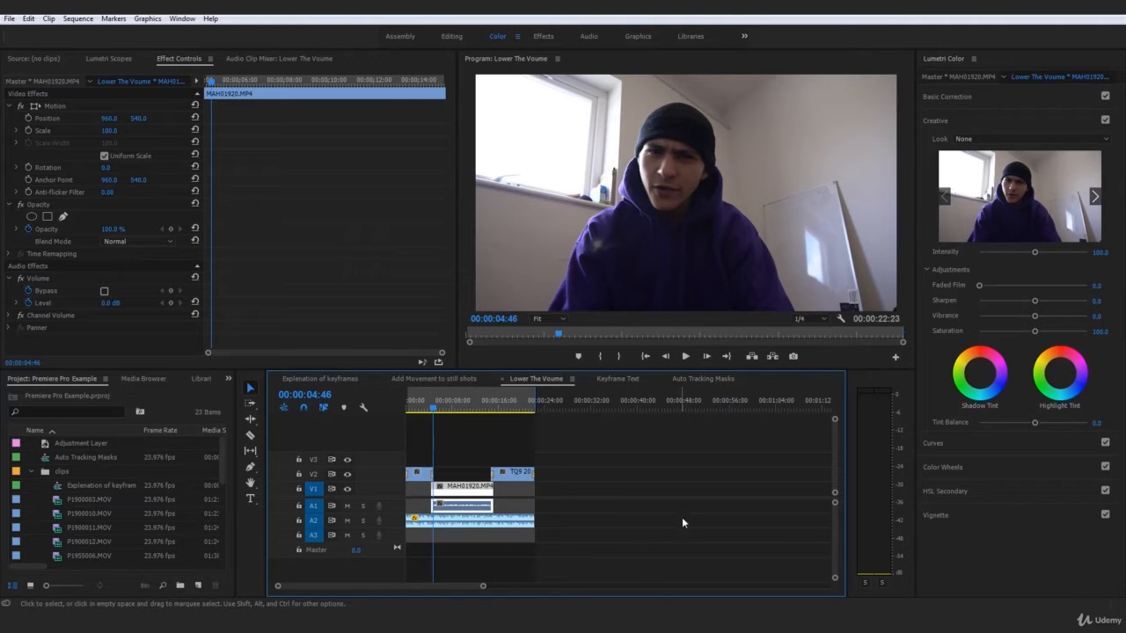
pyautogui.click(518, 525)
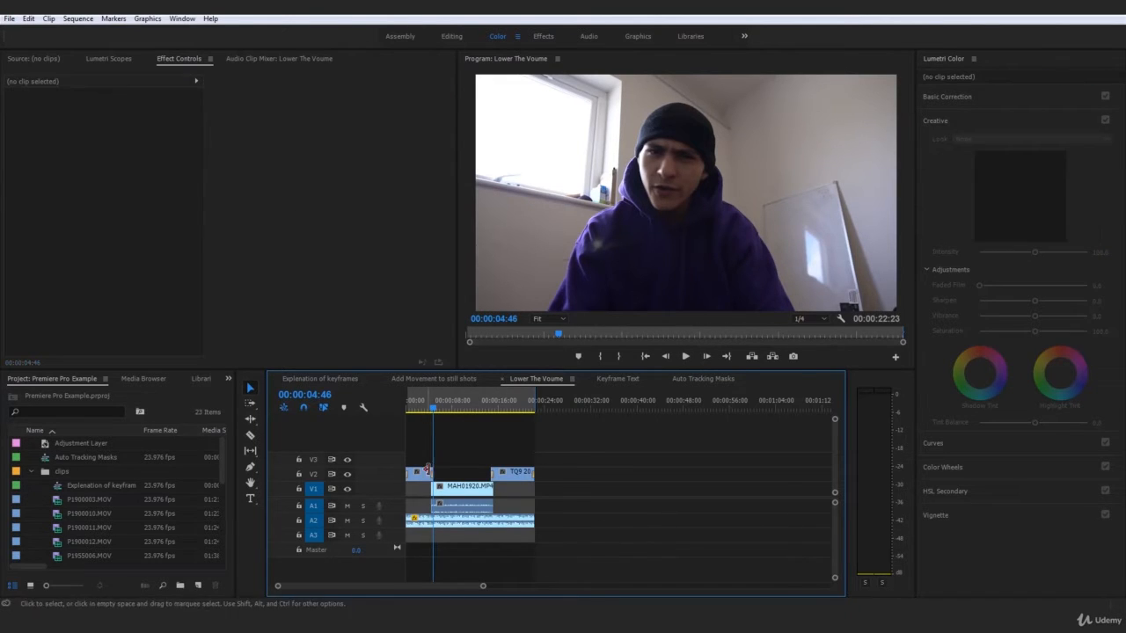
pyautogui.press('Home')
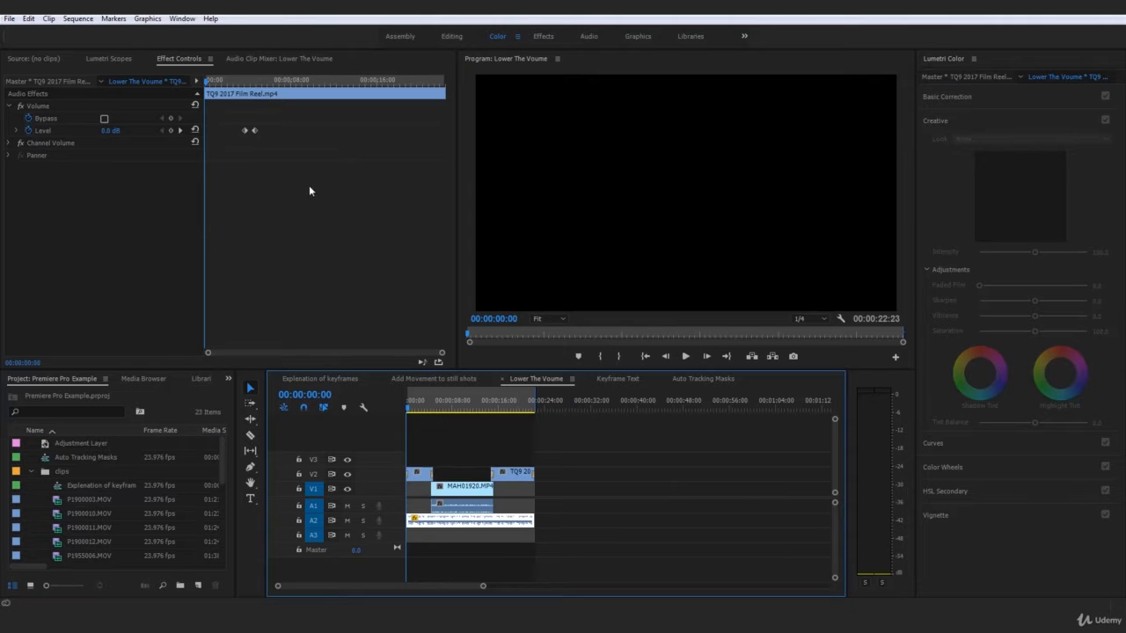
pyautogui.click(466, 505)
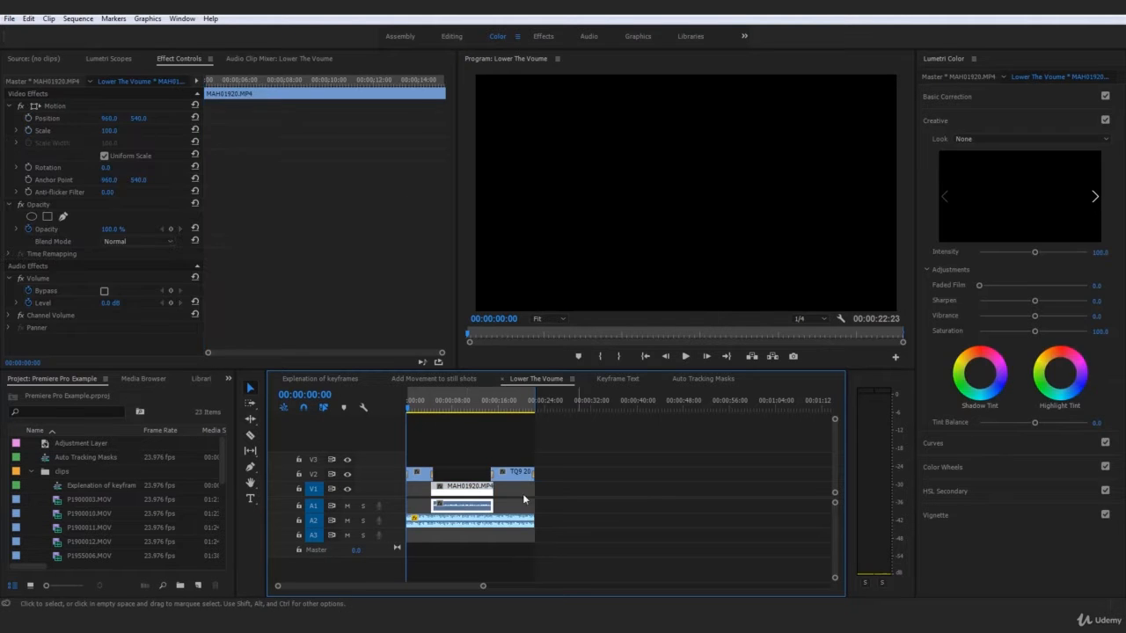
pyautogui.click(635, 490)
pyautogui.press('space')
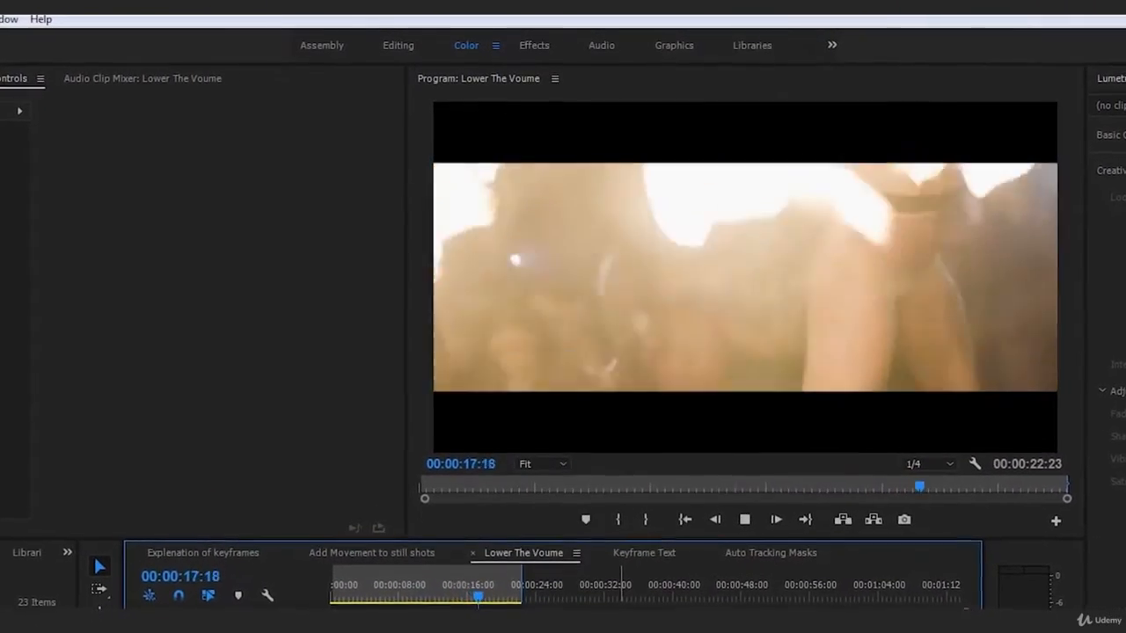
# - Stop playback and add a -30.0 dB Level keyframe at 00:00:14:19 on the music clip
pyautogui.press('space')
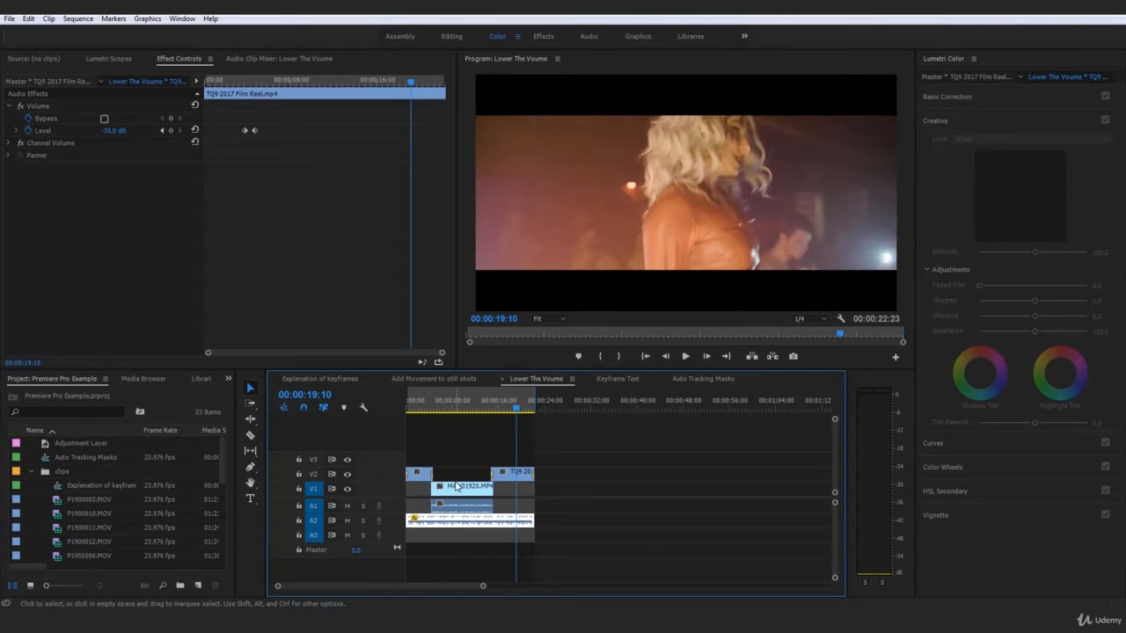
pyautogui.click(520, 476)
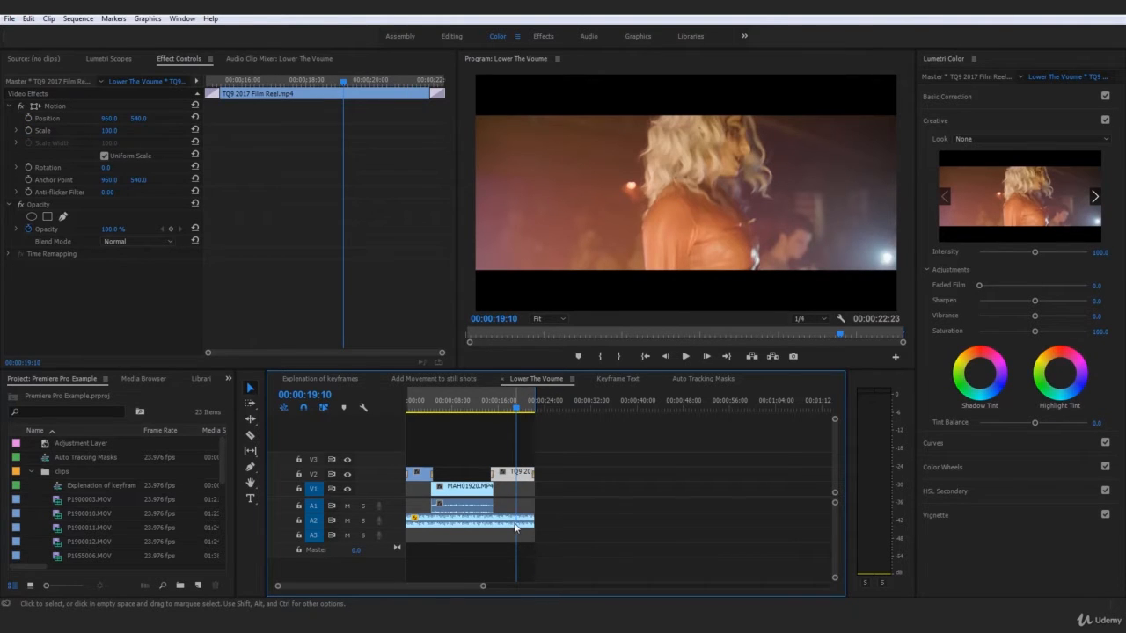
pyautogui.click(515, 524)
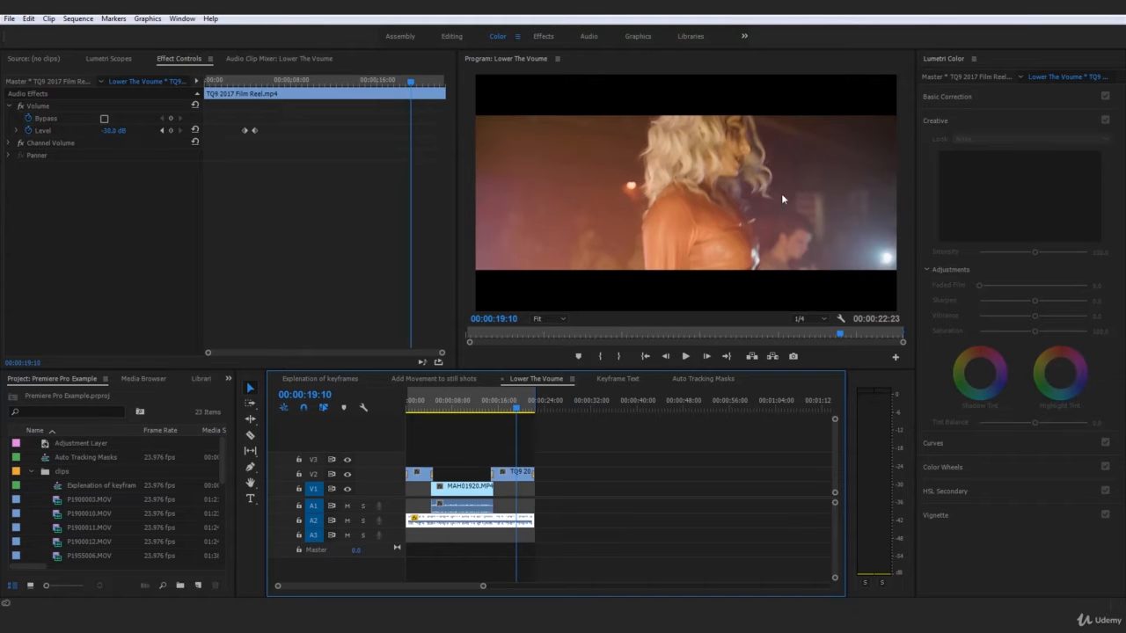
pyautogui.click(453, 406)
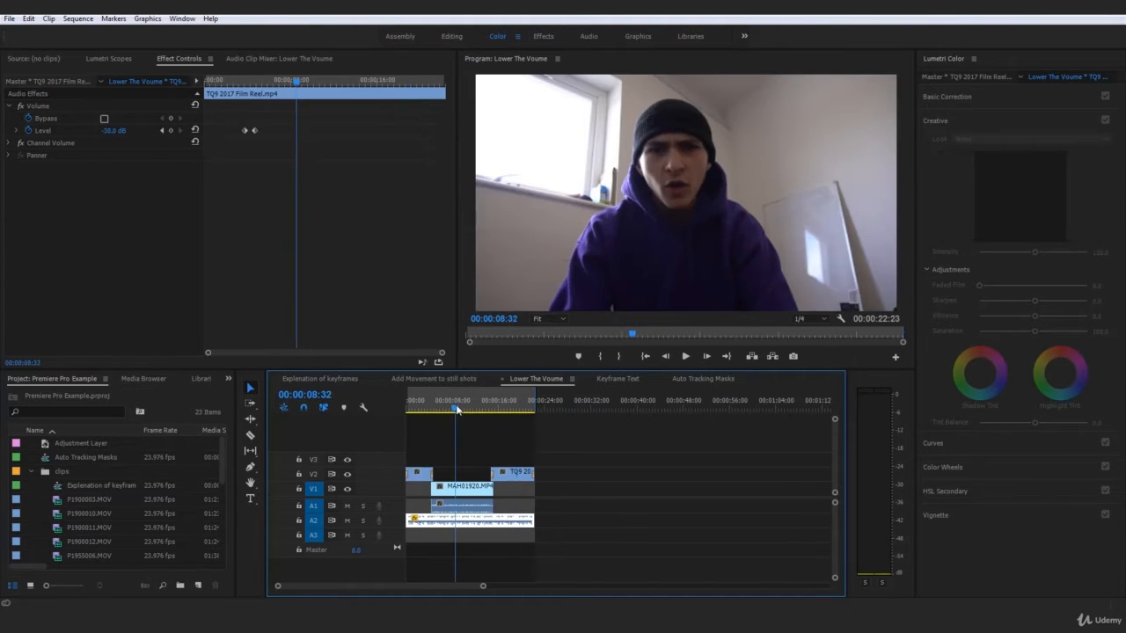
pyautogui.click(631, 472)
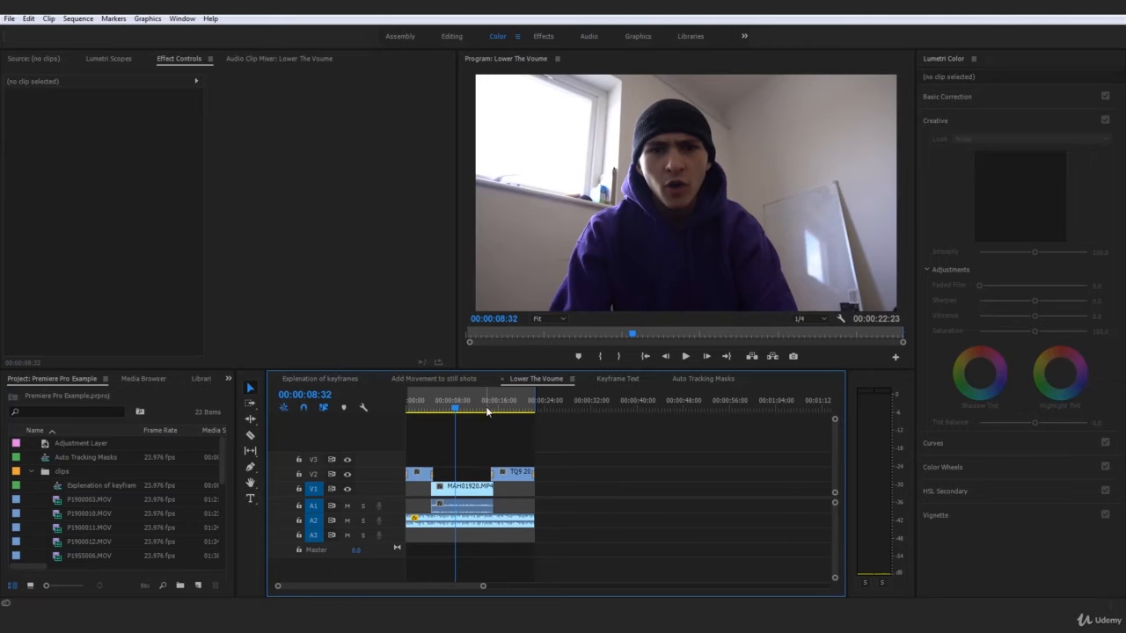
pyautogui.click(499, 524)
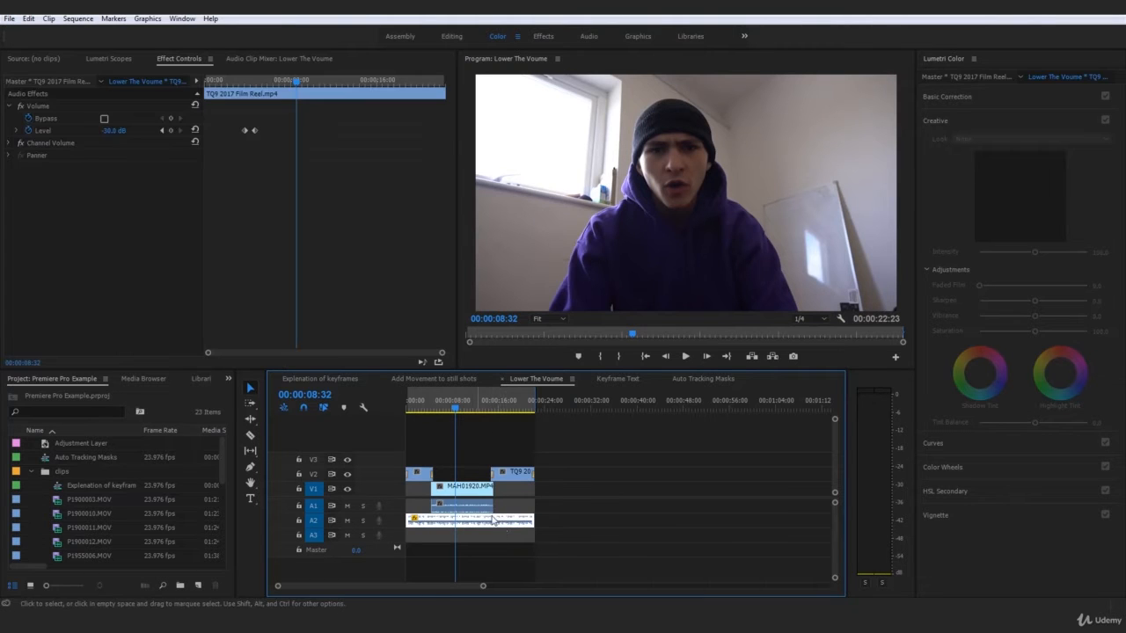
pyautogui.click(488, 404)
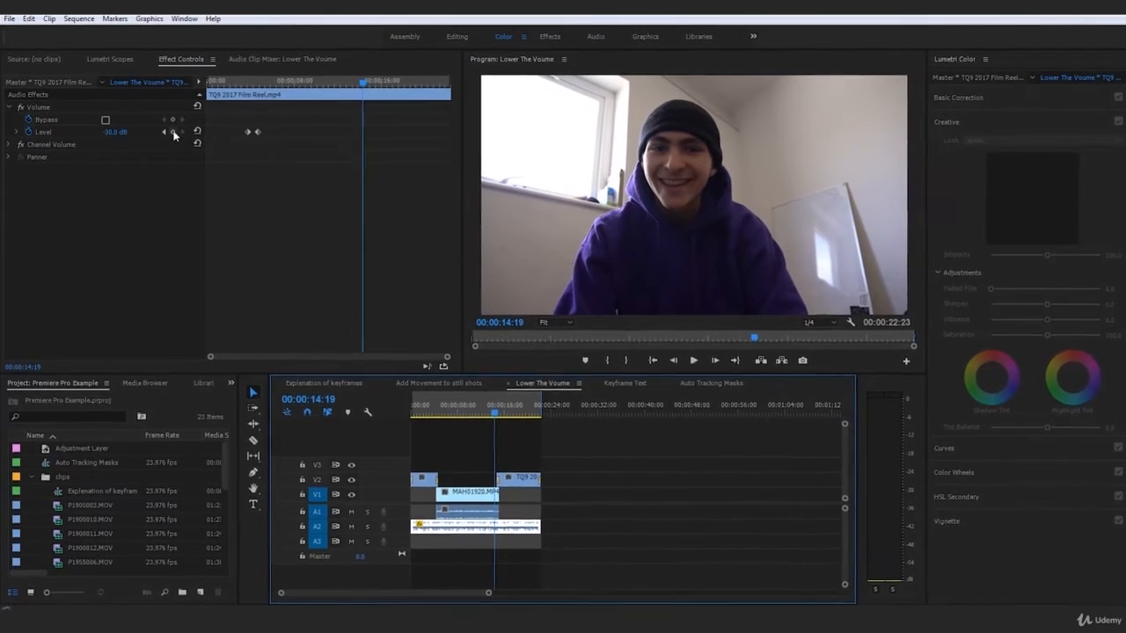
pyautogui.click(174, 132)
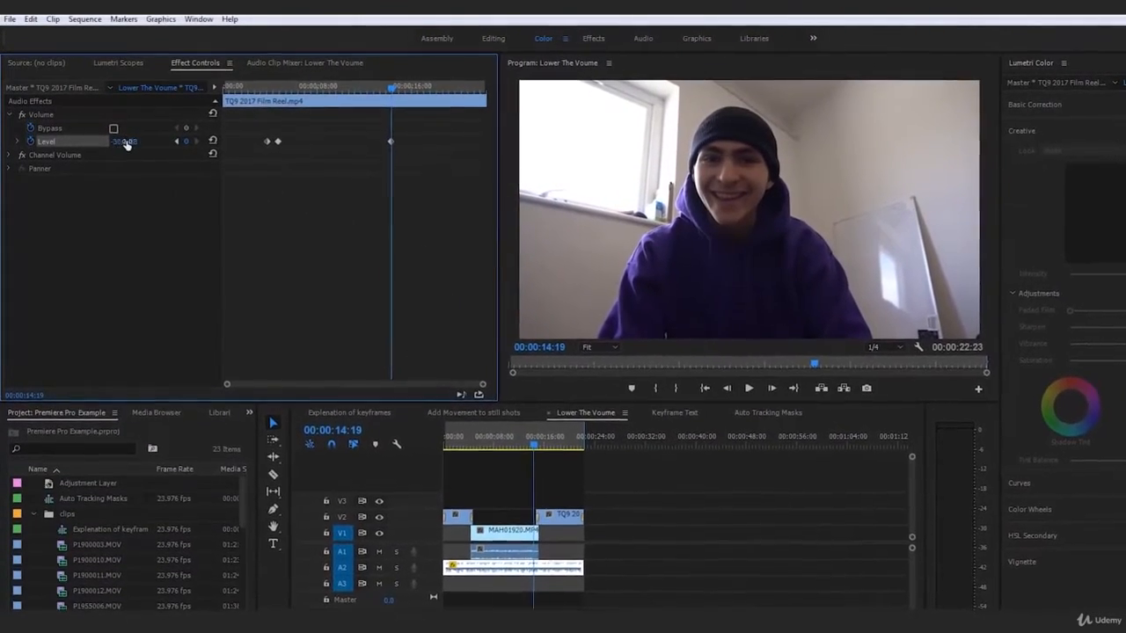
# - Set the 00:00:14:19 keyframe's Level to 0 dB and scrub from 00:00:03:51 to check the ramp
pyautogui.moveTo(390, 85); pyautogui.dragTo(402, 90)
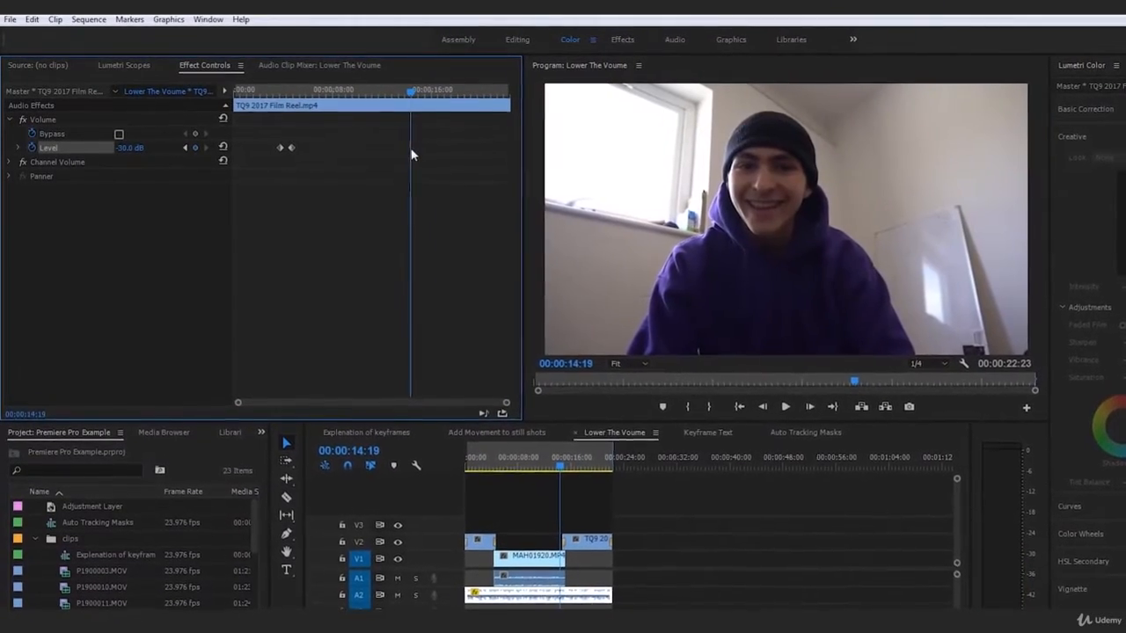
pyautogui.click(136, 154)
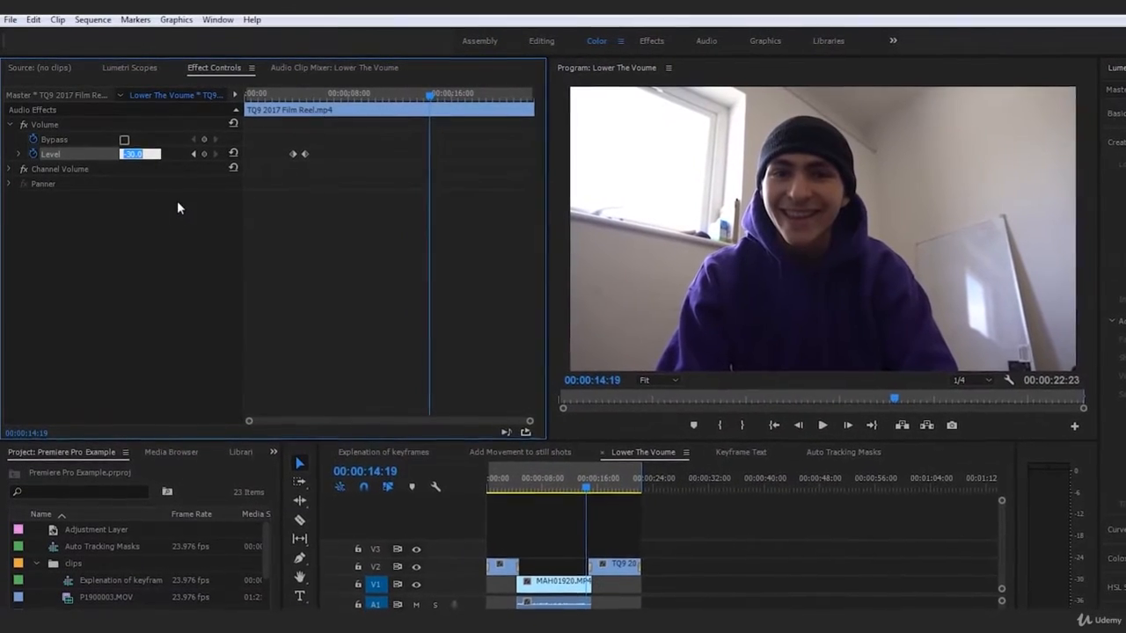
pyautogui.write('0')
pyautogui.press('Return')
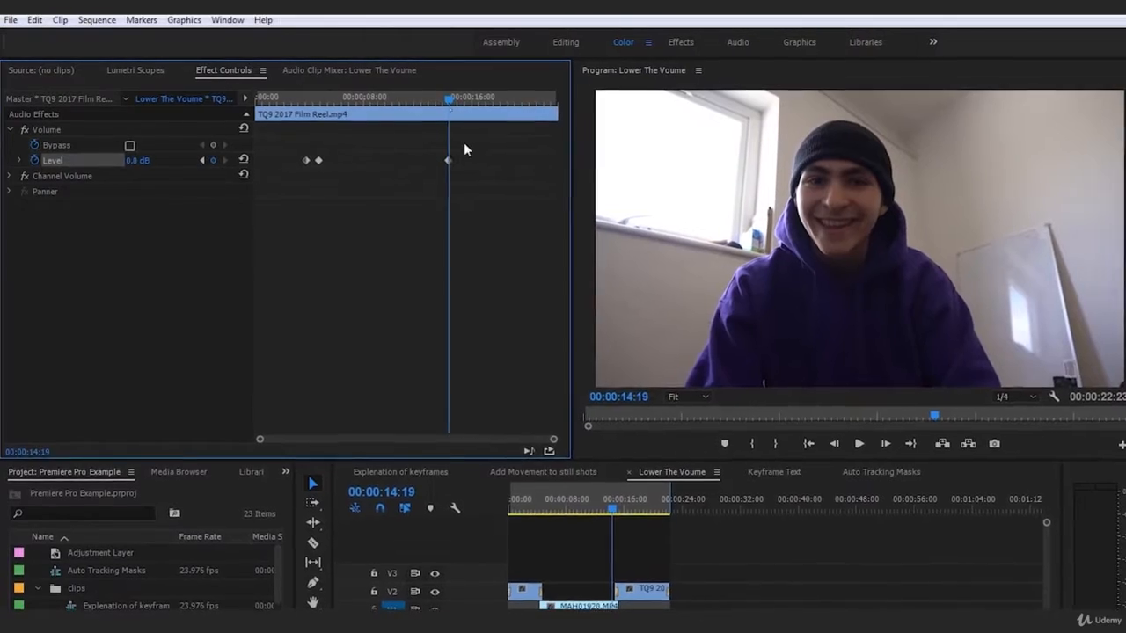
pyautogui.click(302, 98)
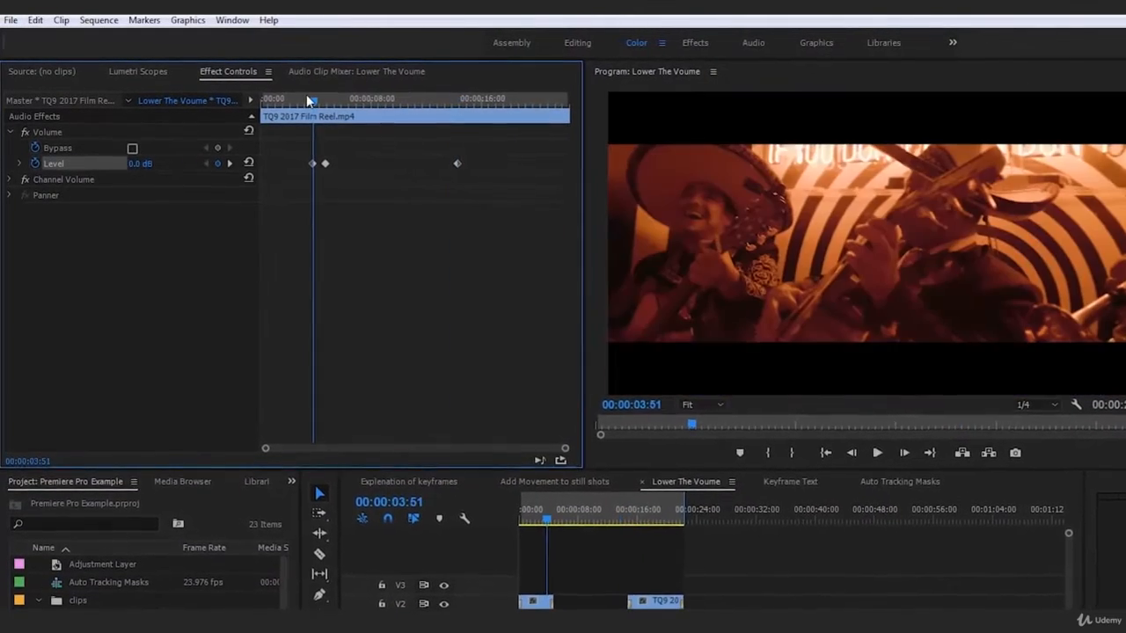
pyautogui.moveTo(307, 96); pyautogui.dragTo(487, 136)
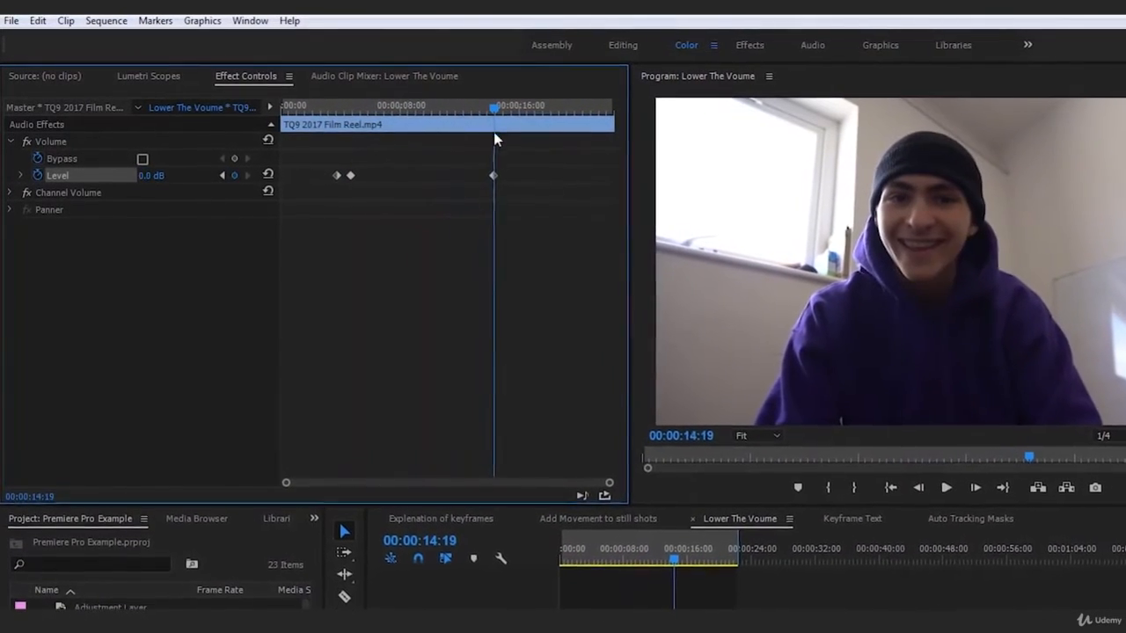
# - Delete the 0 dB keyframe at 00:00:14:19 and add a -30.0 dB Level keyframe at 00:00:14:25
pyautogui.click(496, 177)
pyautogui.press('Delete')
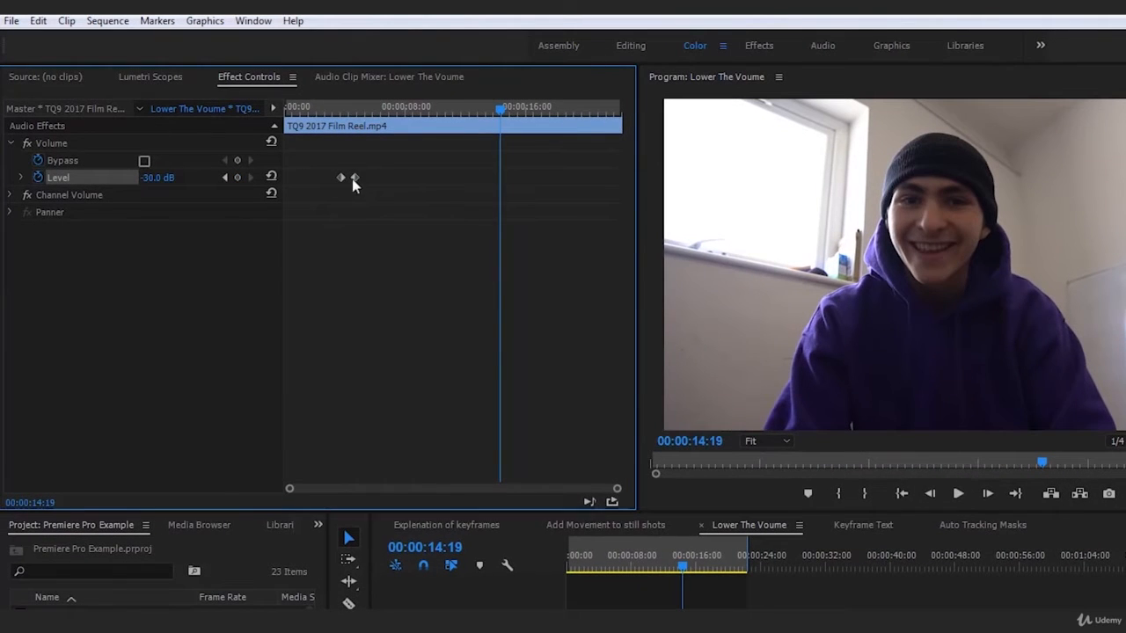
pyautogui.click(356, 113)
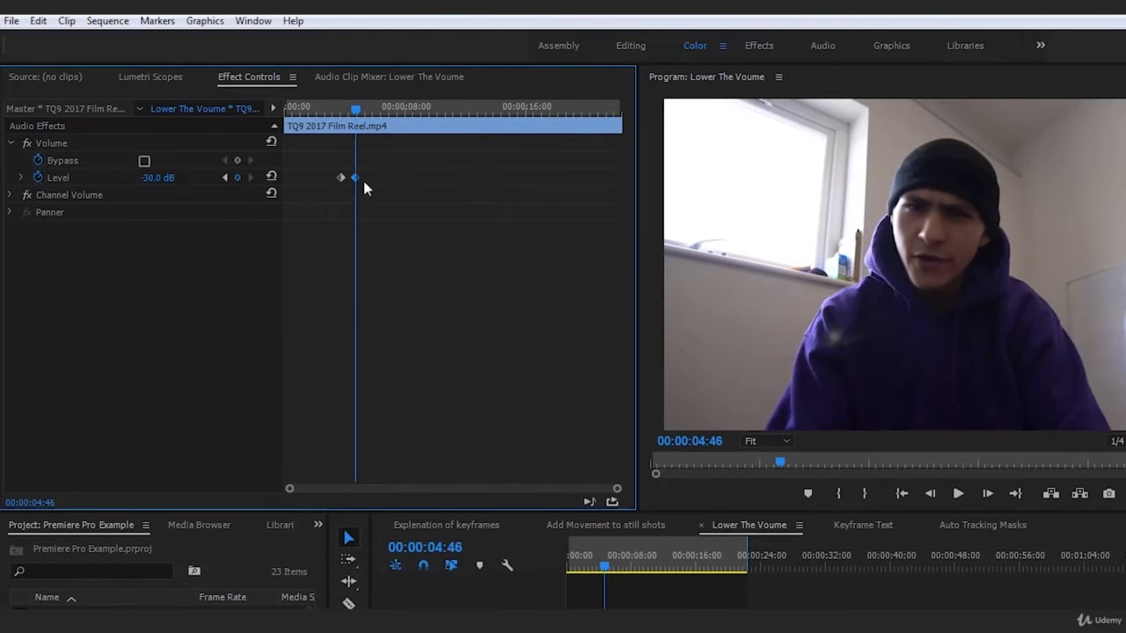
pyautogui.click(686, 567)
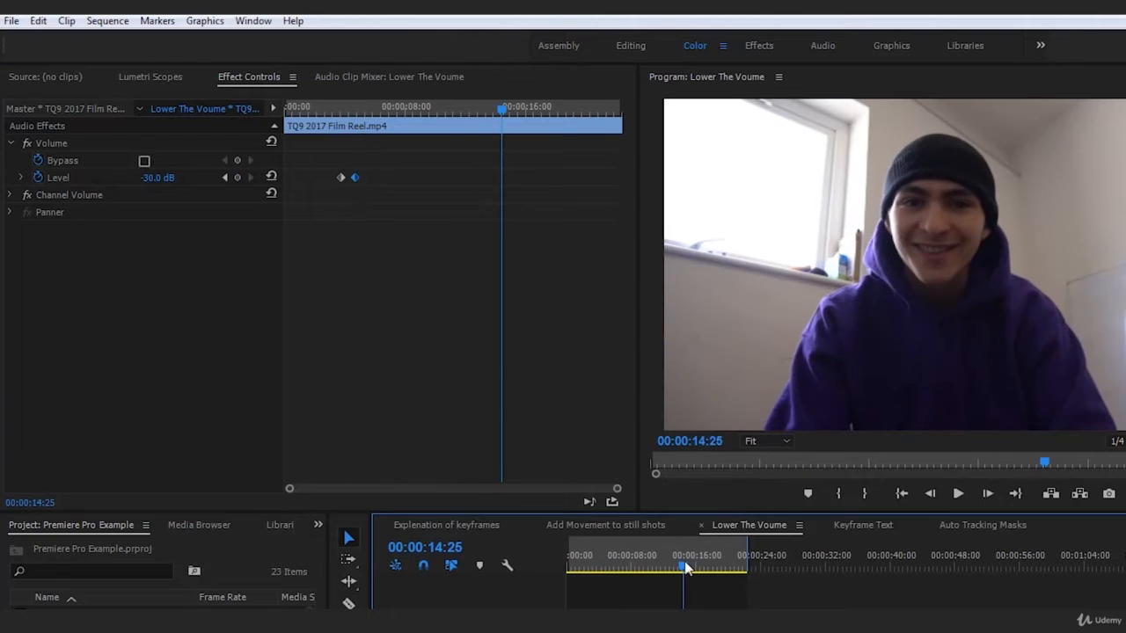
pyautogui.click(237, 178)
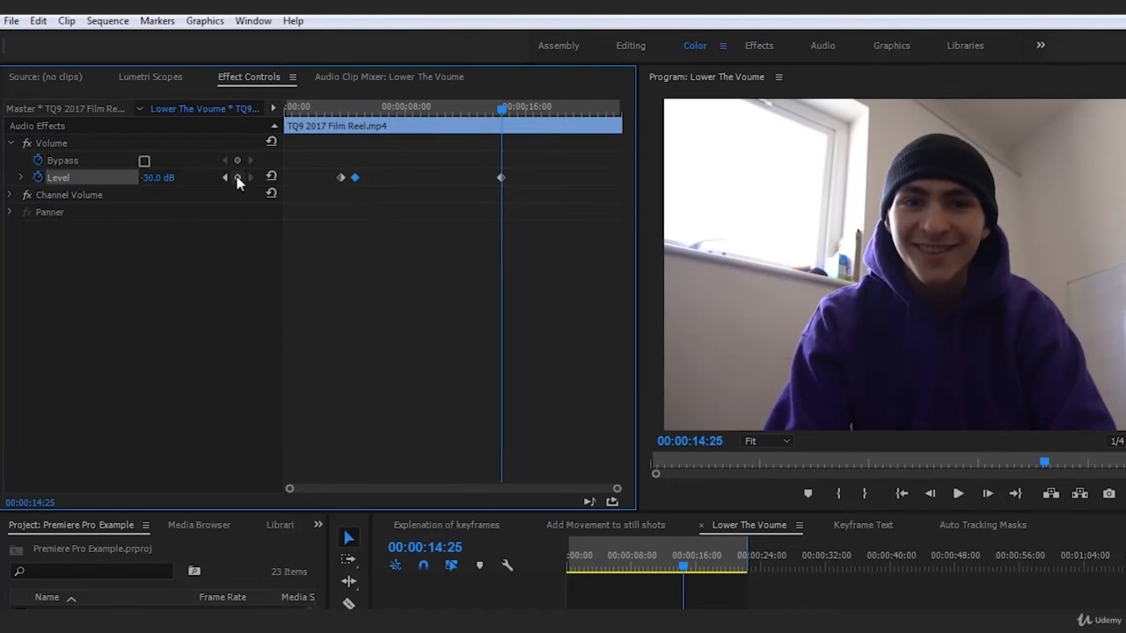
# - Compare the 00:00:04:46 and 00:00:14:25 keyframes, leaving the 14:25 one selected
pyautogui.click(354, 107)
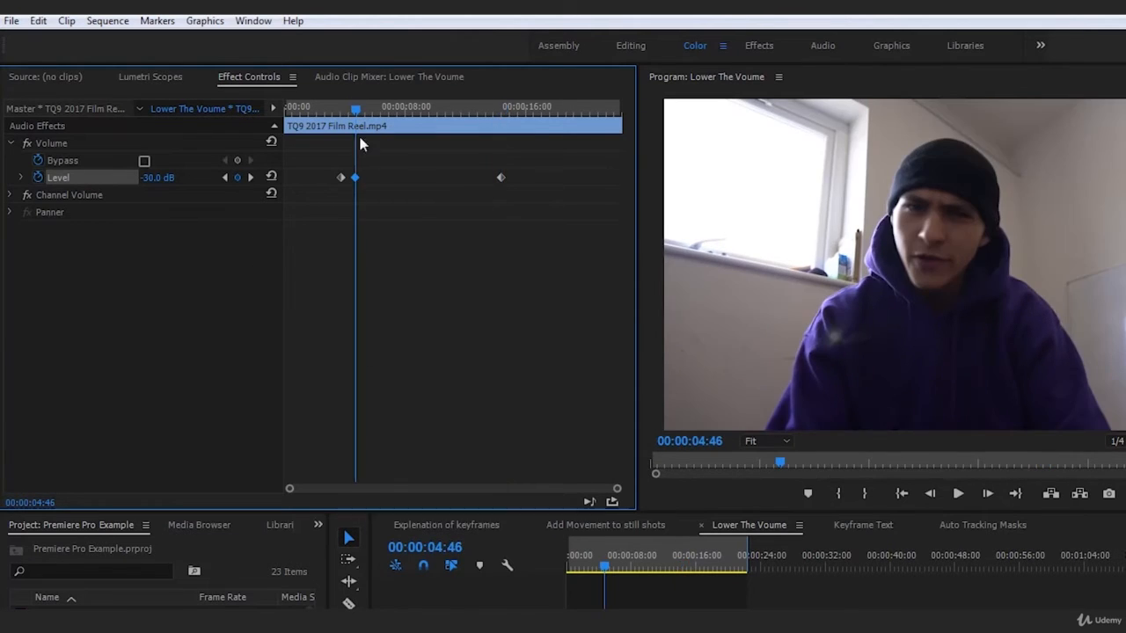
pyautogui.click(500, 108)
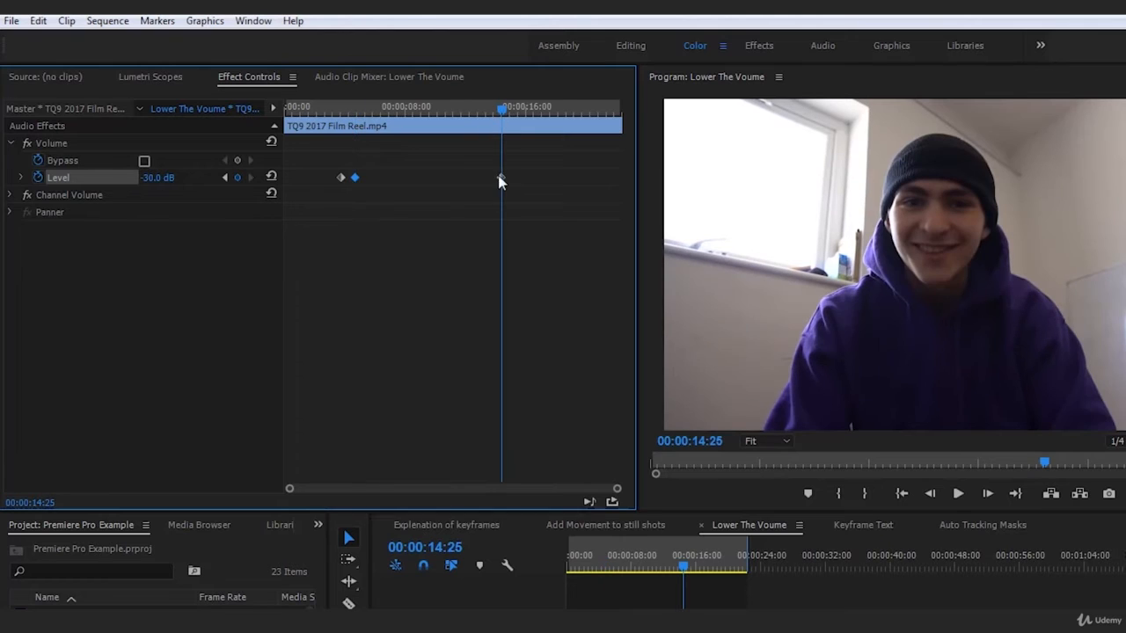
pyautogui.click(355, 106)
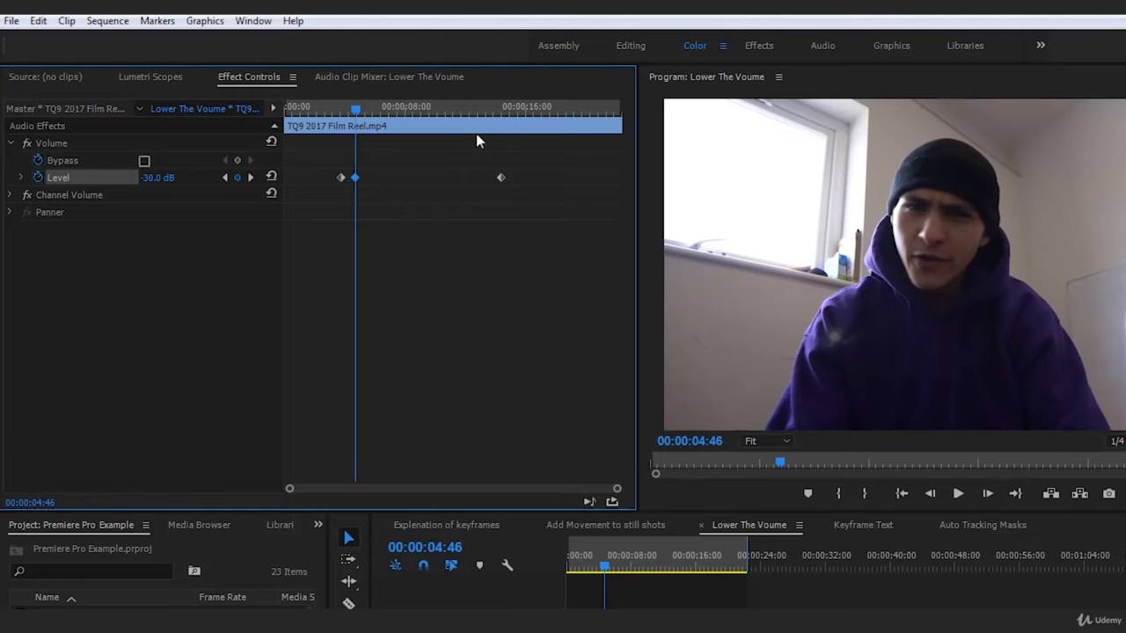
pyautogui.click(500, 178)
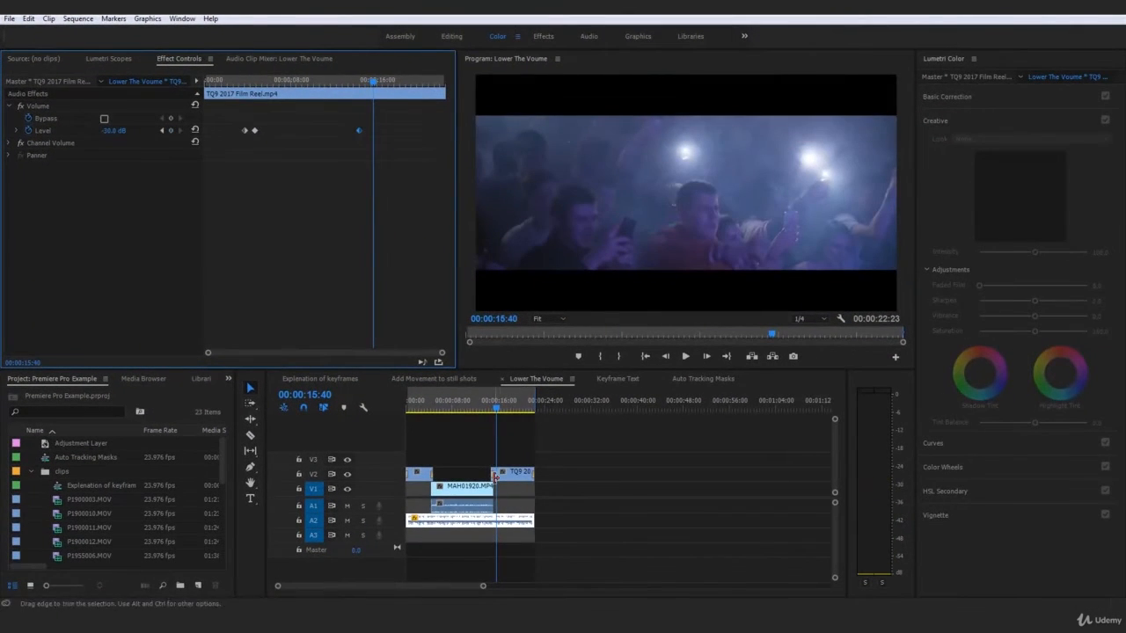
# - Add a 0 dB Level keyframe at 00:00:15:40 and play back the rise from 00:00:13:42
pyautogui.click(128, 130)
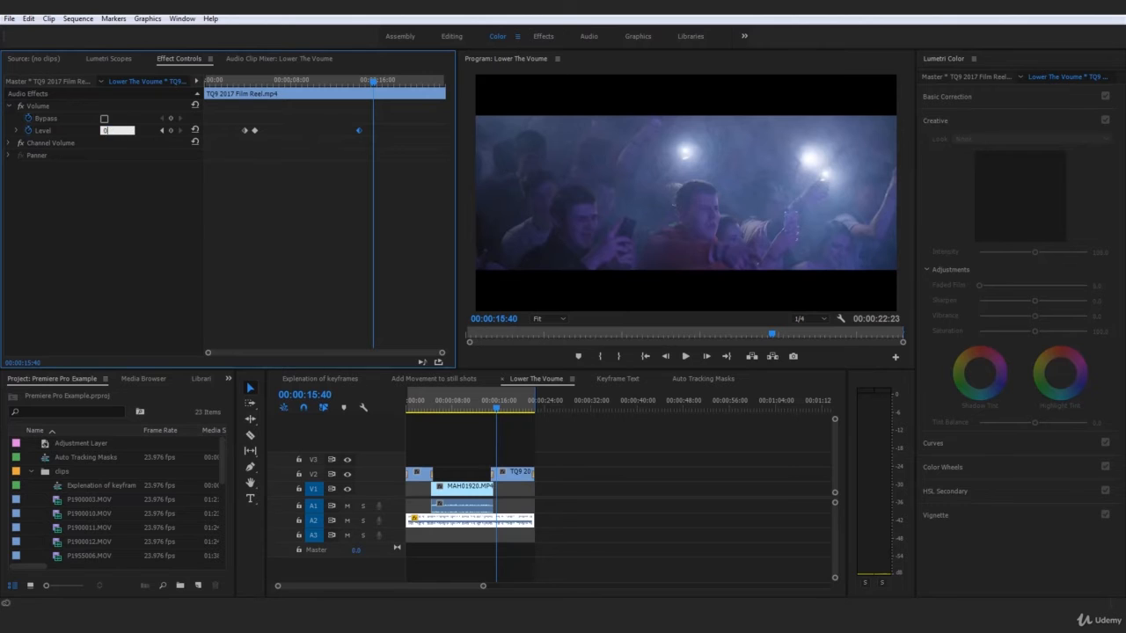
pyautogui.write('0')
pyautogui.press('Return')
pyautogui.click(484, 403)
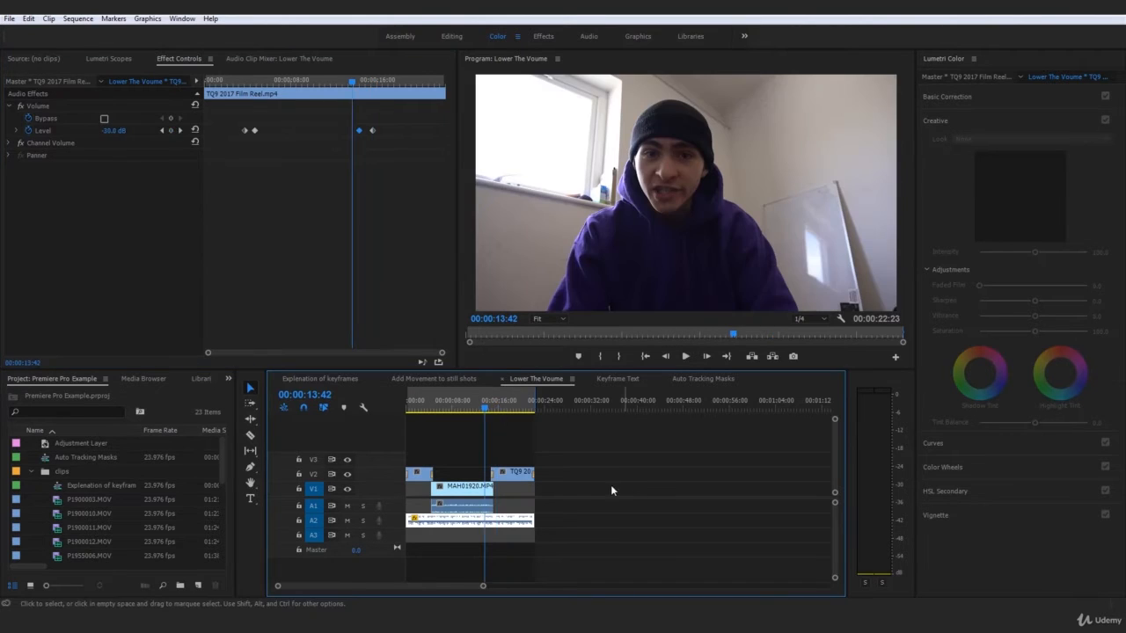
pyautogui.click(612, 490)
pyautogui.click(509, 527)
pyautogui.press('space')
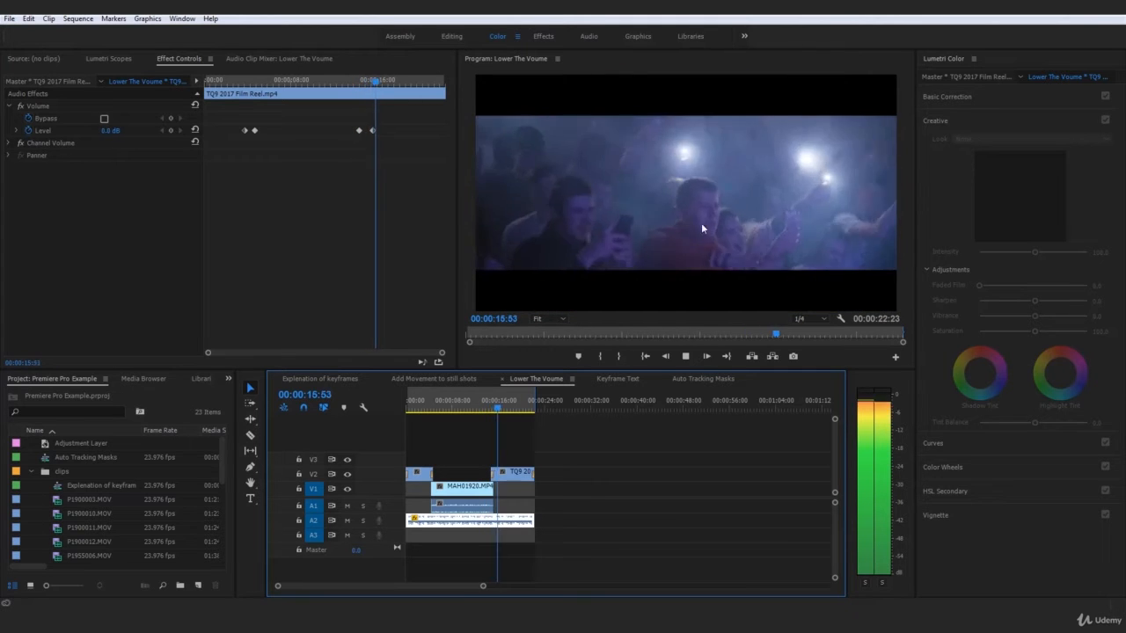
pyautogui.press('space')
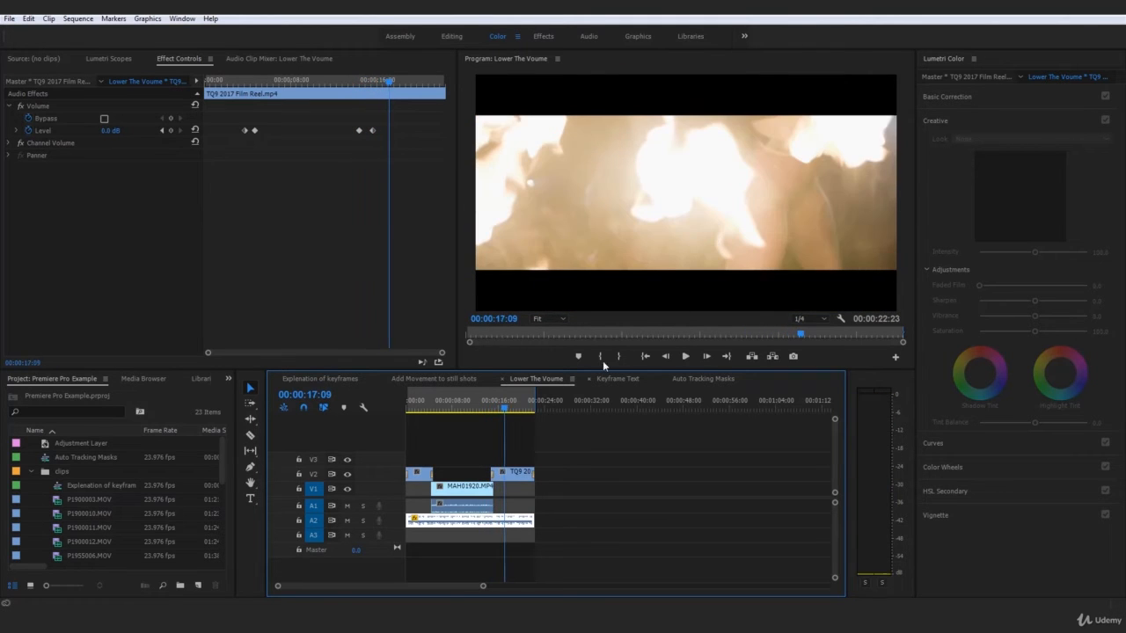
# - Reselect the music clip and scrub through its ducked section from around 00:00:07:19
pyautogui.click(574, 424)
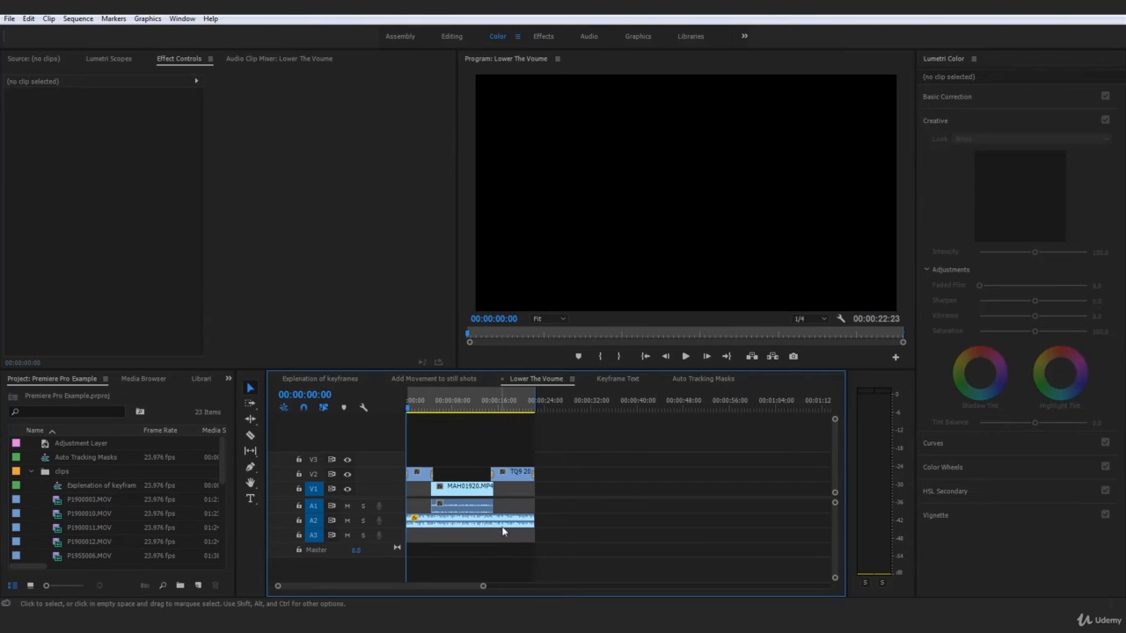
pyautogui.click(503, 528)
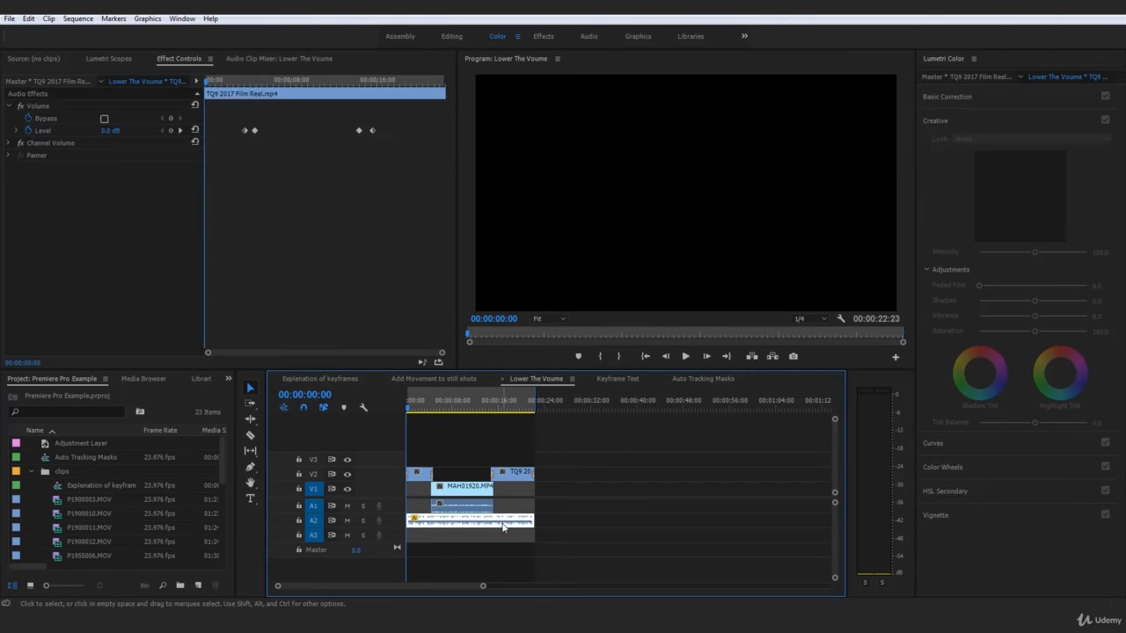
pyautogui.click(661, 472)
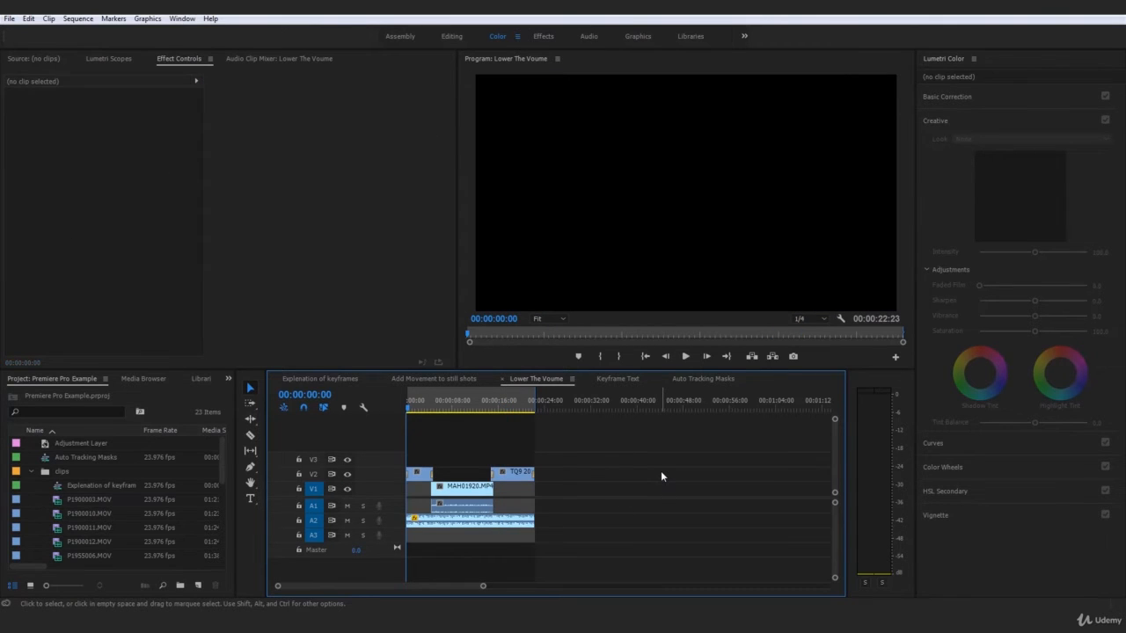
pyautogui.click(476, 509)
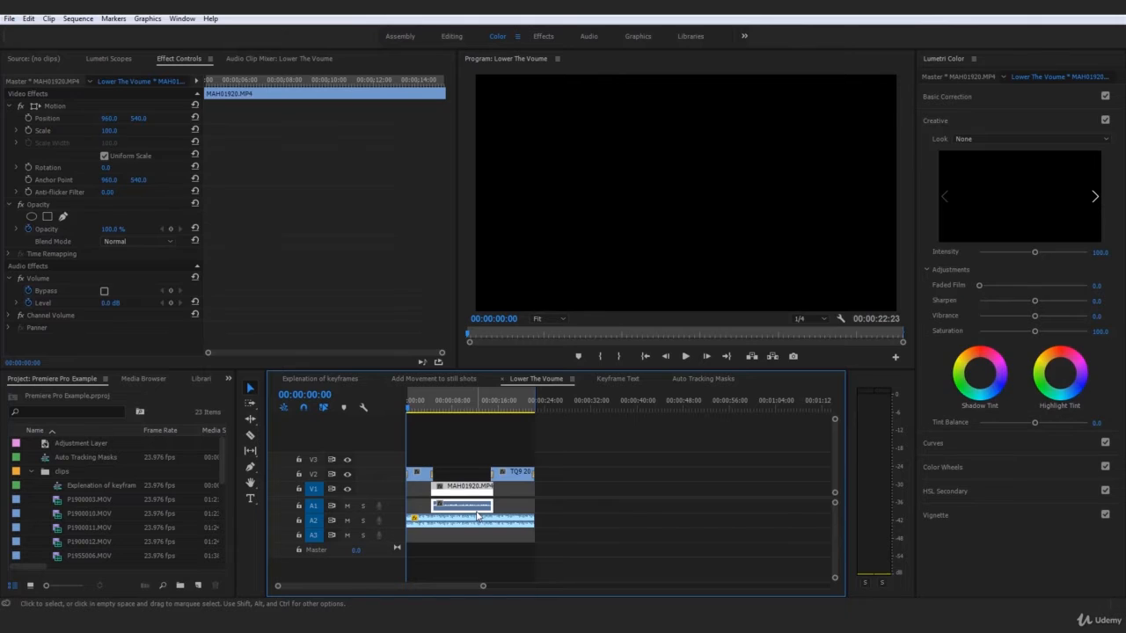
pyautogui.click(448, 401)
pyautogui.click(635, 464)
pyautogui.click(430, 519)
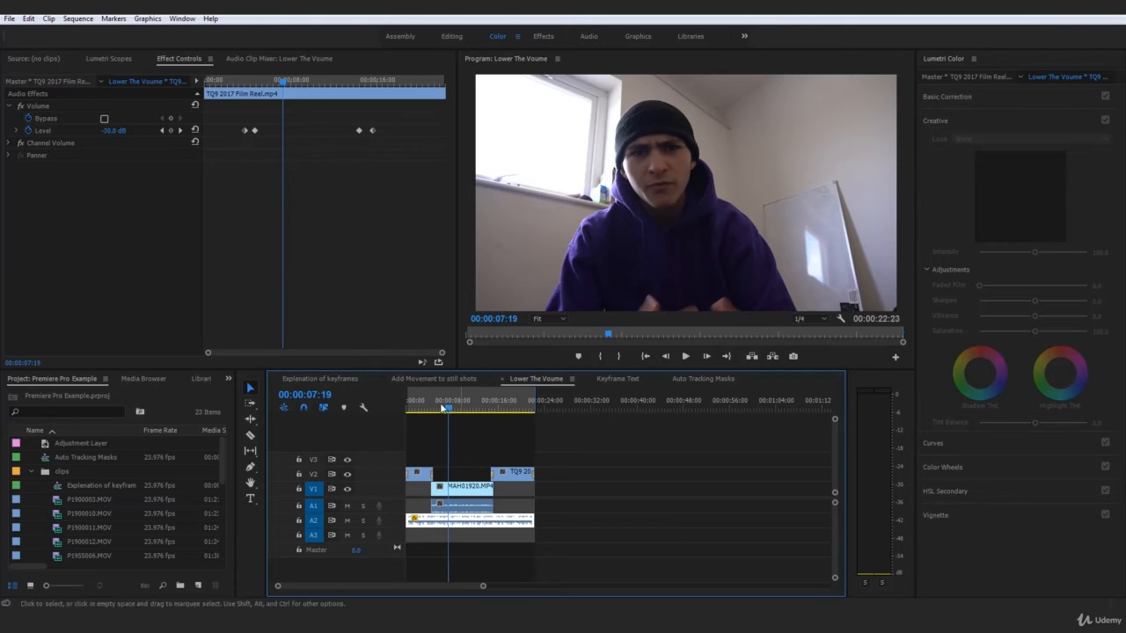
pyautogui.moveTo(236, 82); pyautogui.dragTo(378, 100)
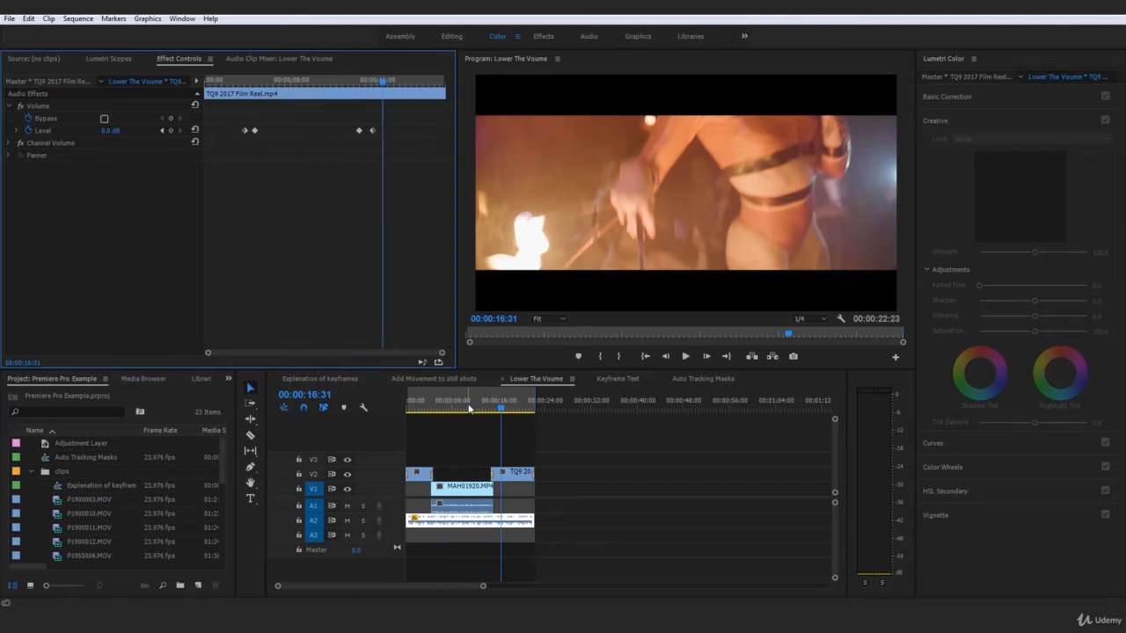
# - Return the playhead to the sequence start and open the Sequence menu
pyautogui.click(350, 406)
pyautogui.press('Home')
pyautogui.click(95, 17)
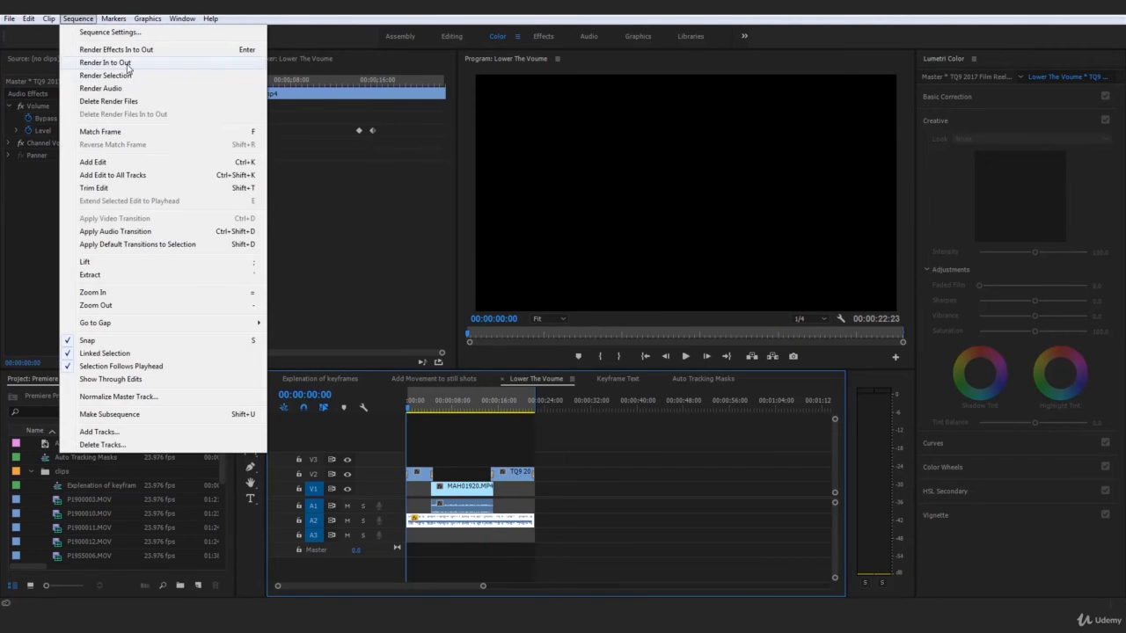
# - Run Render In to Out for the whole Lower The Voume sequence
pyautogui.click(123, 61)
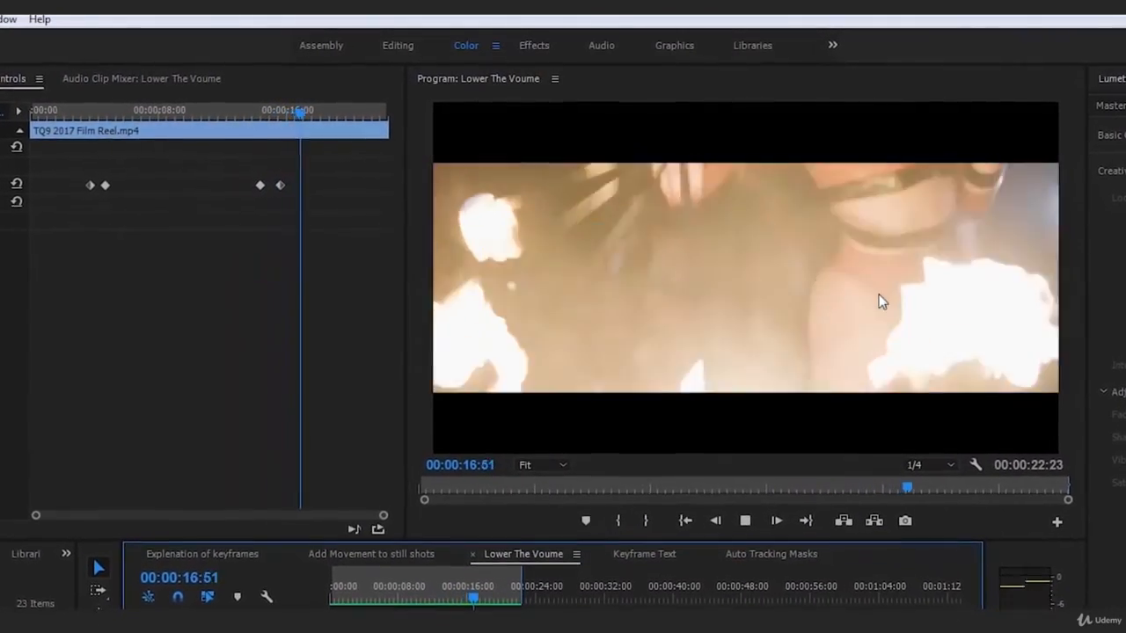
# - Retime the two rise-back Level keyframes slightly earlier after the talking ends
pyautogui.press('space')
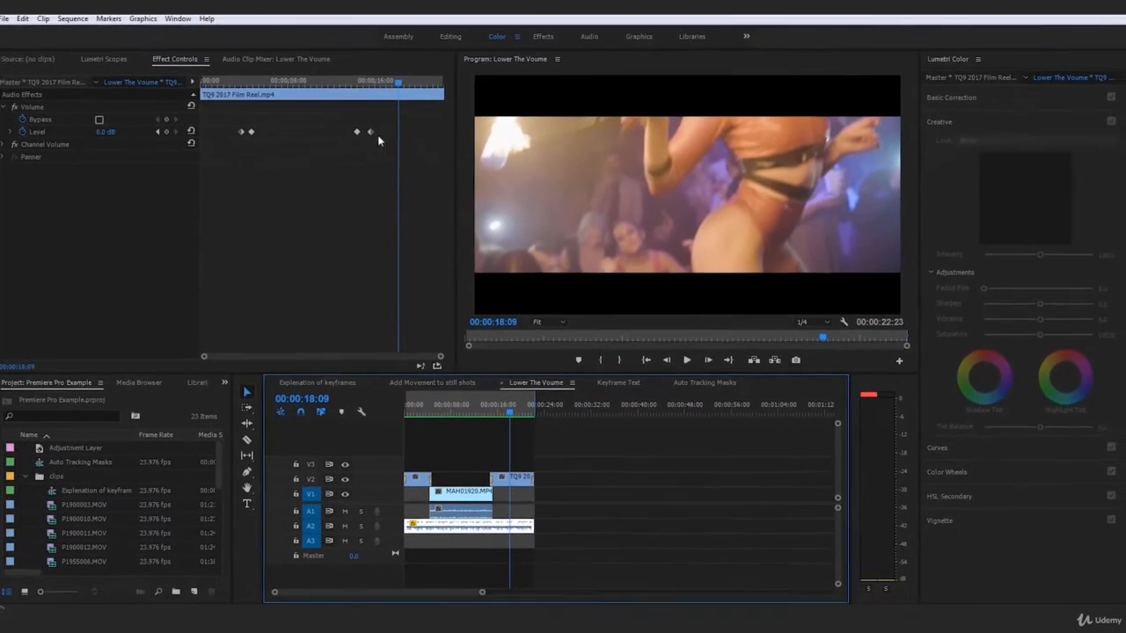
pyautogui.click(356, 82)
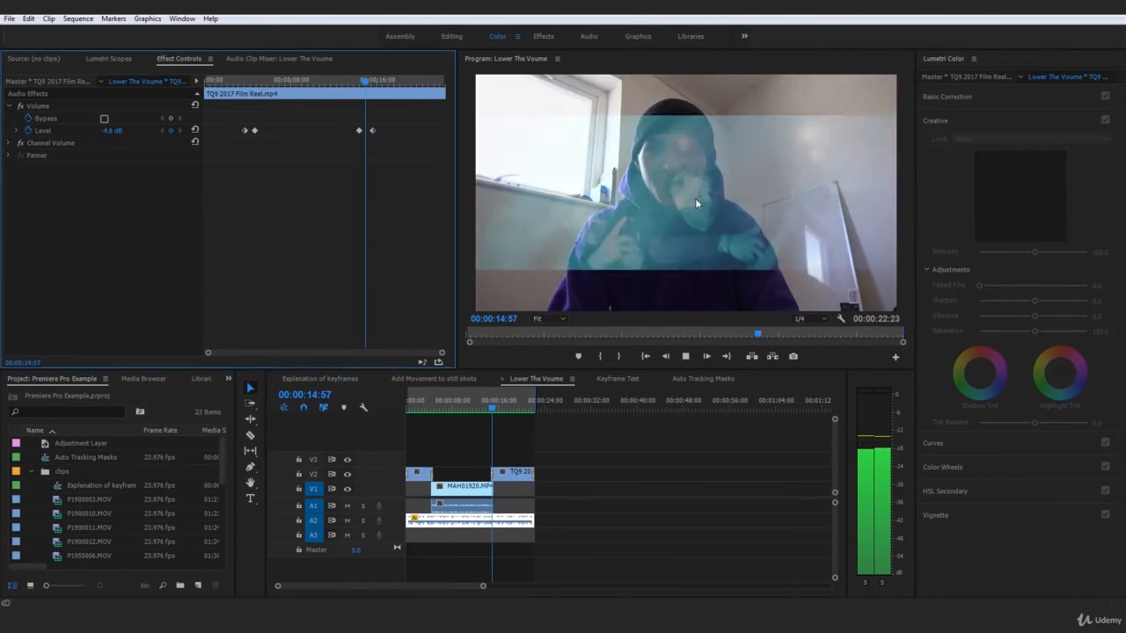
pyautogui.press('space')
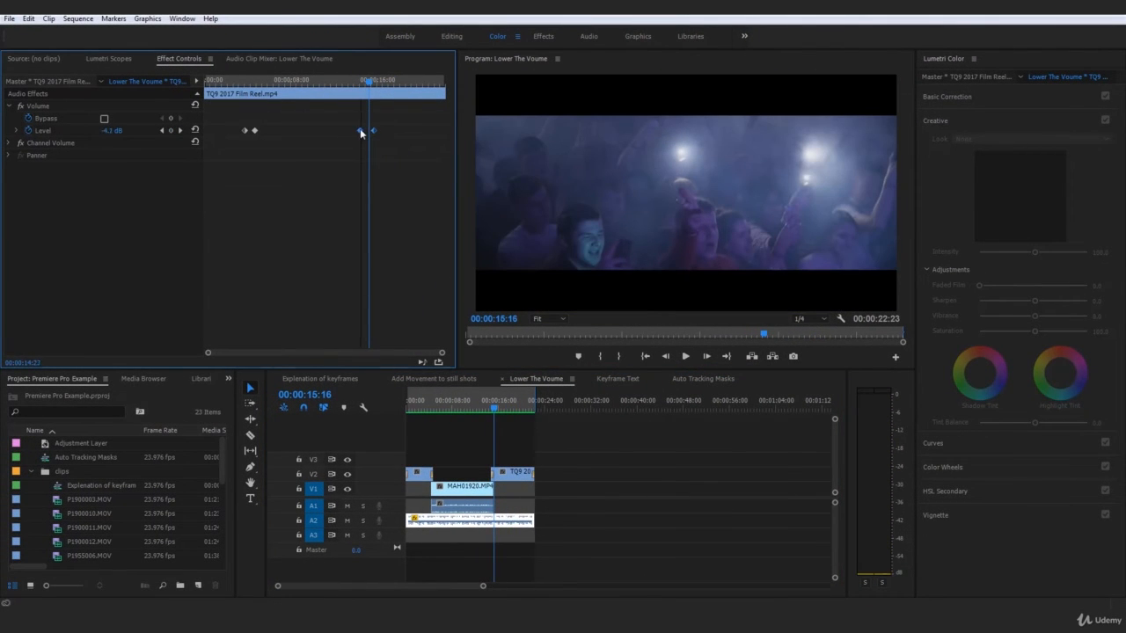
pyautogui.moveTo(365, 131); pyautogui.dragTo(361, 132)
pyautogui.click(360, 82)
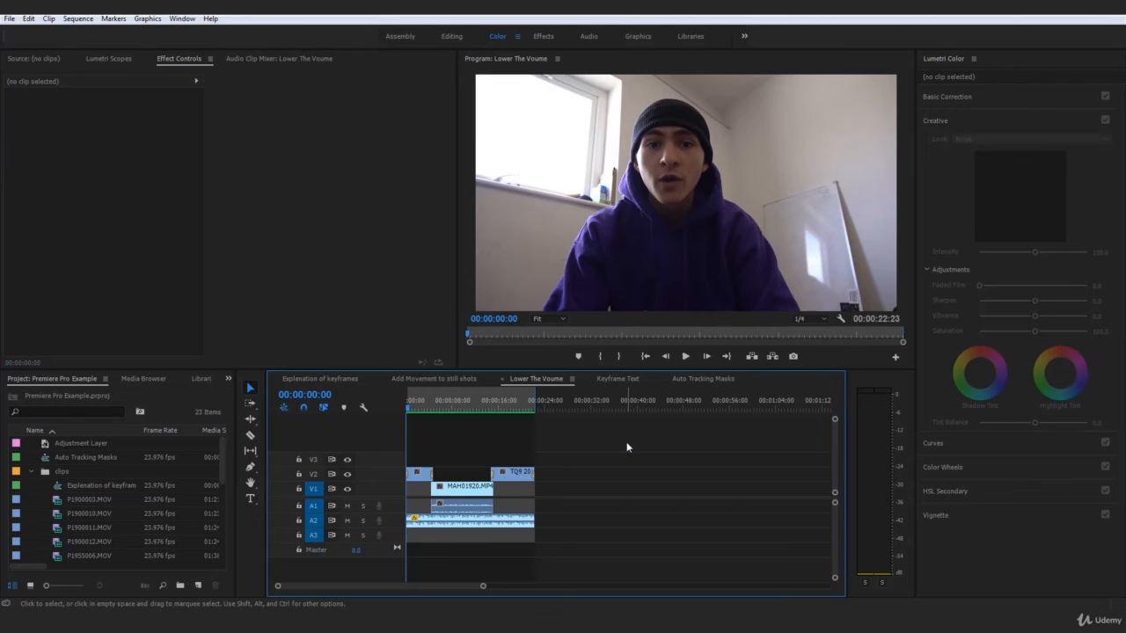
# - Play the sequence through 00:00:16:12 to review the ducking, then return to the start
pyautogui.press('space')
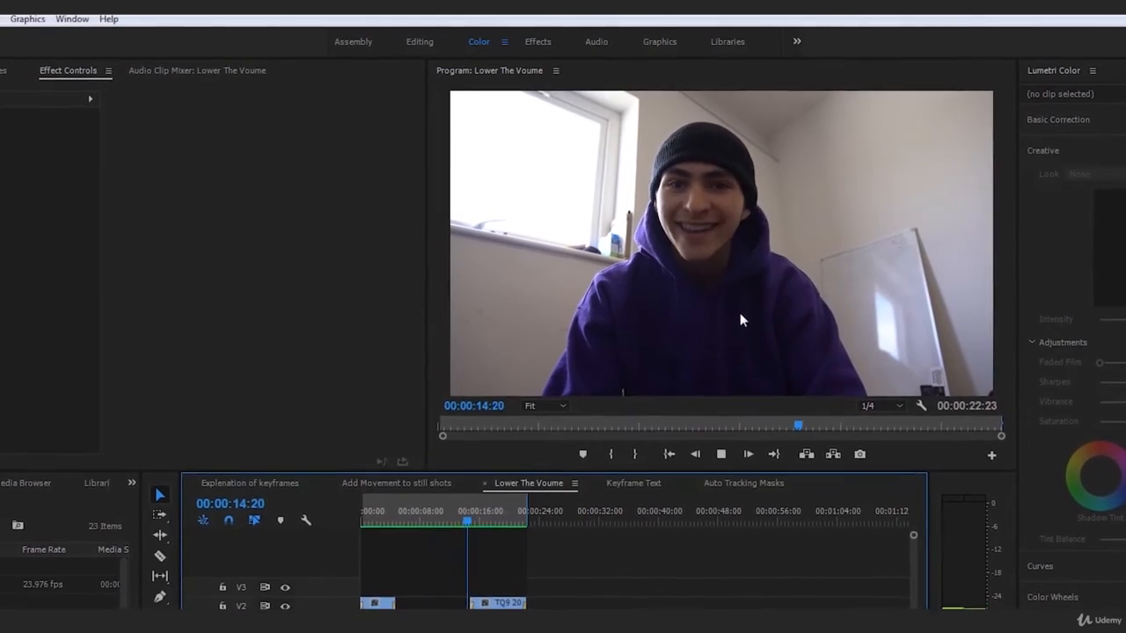
pyautogui.click(744, 320)
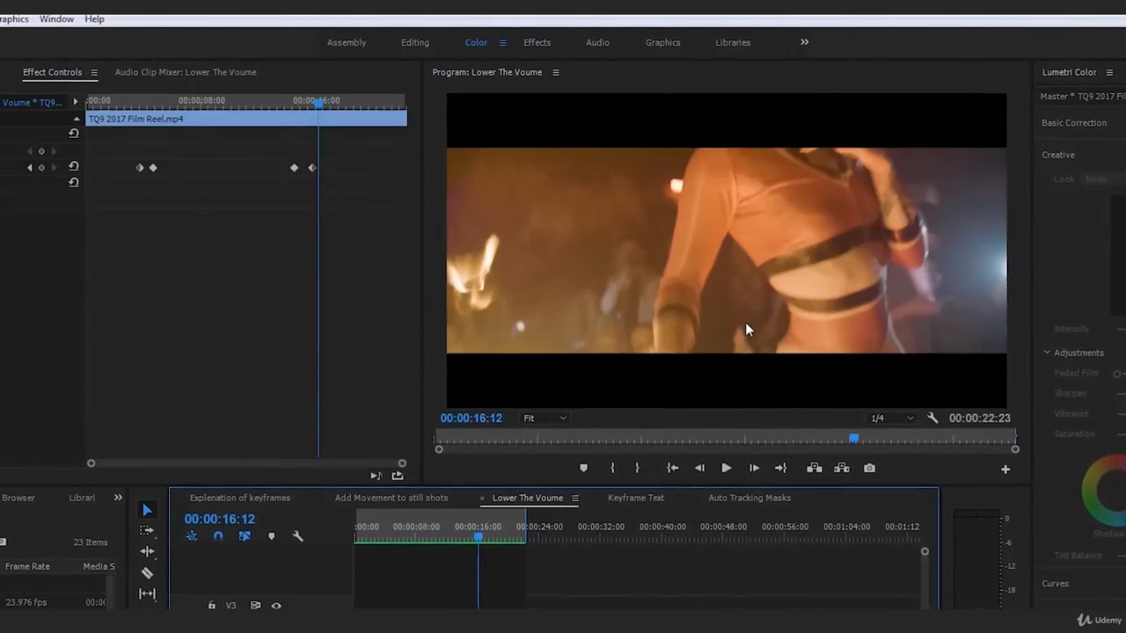
pyautogui.moveTo(508, 553); pyautogui.dragTo(346, 564)
pyautogui.click(432, 591)
pyautogui.press('space')
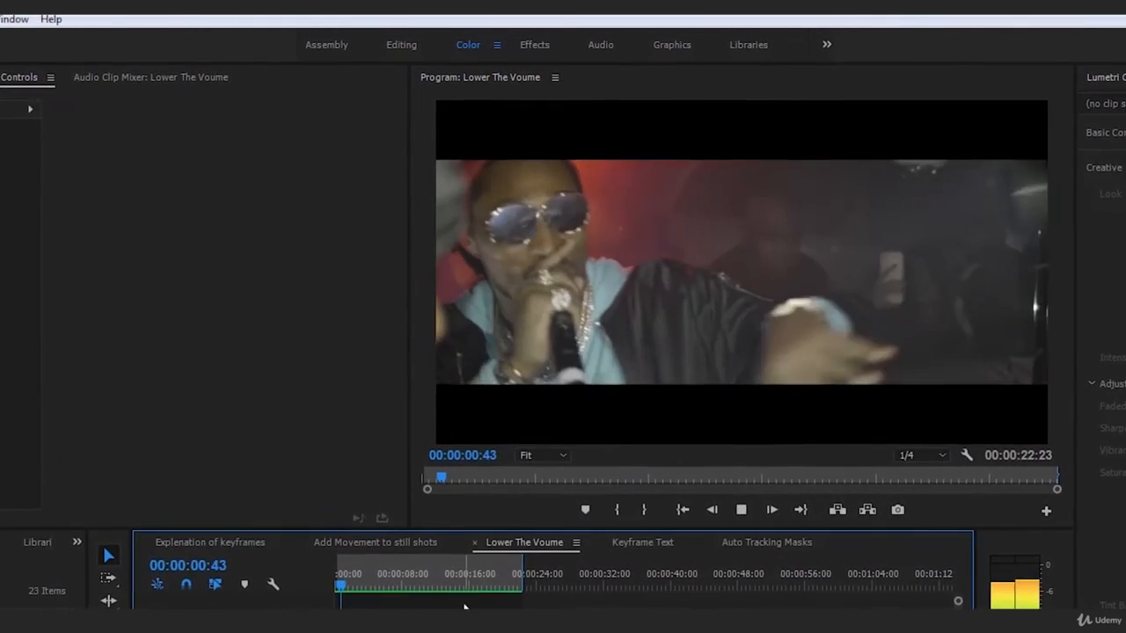
pyautogui.press('space')
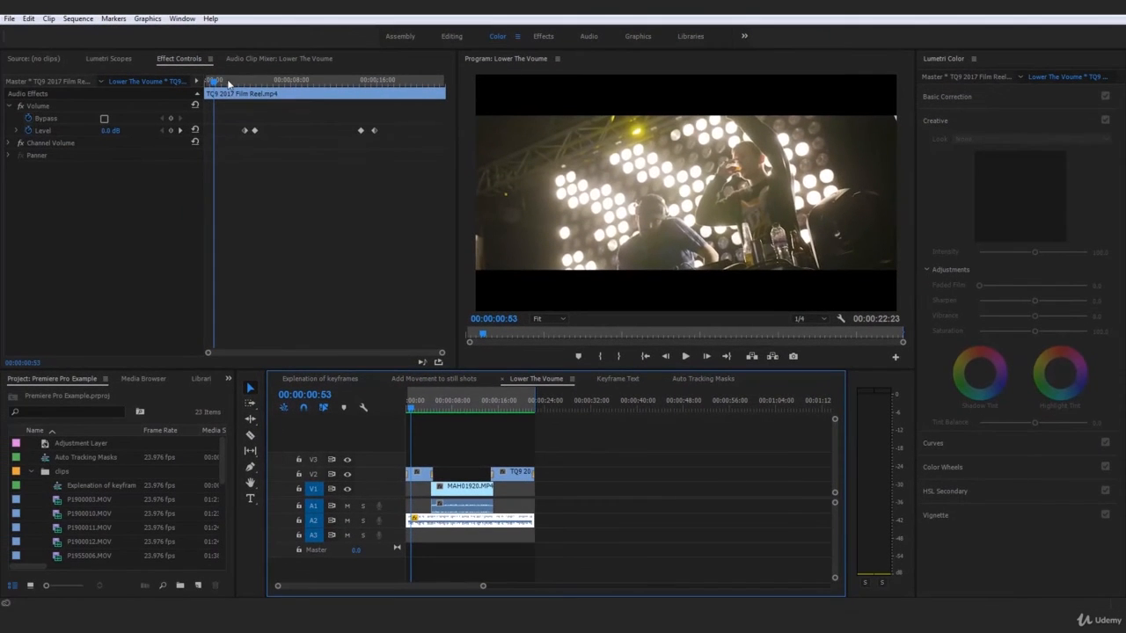
# - Scrub from 00:00:03:51 to 00:00:06:45 and park on the -30.0 dB keyframe at 00:00:04:46
pyautogui.click(181, 95)
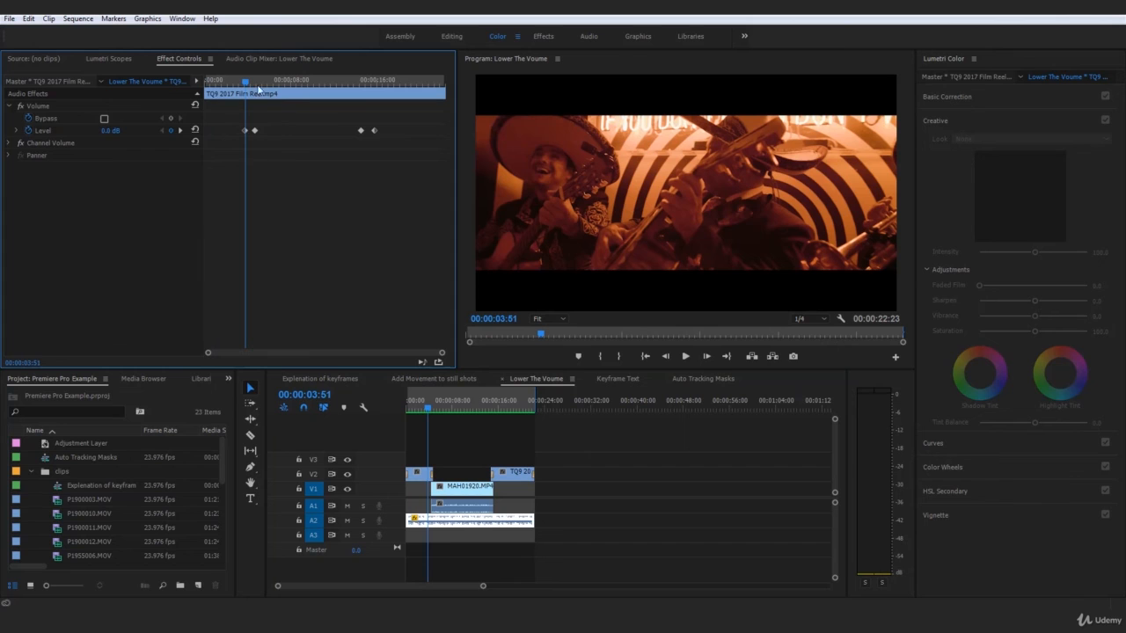
pyautogui.moveTo(246, 82); pyautogui.dragTo(278, 104)
pyautogui.click(483, 526)
pyautogui.click(571, 517)
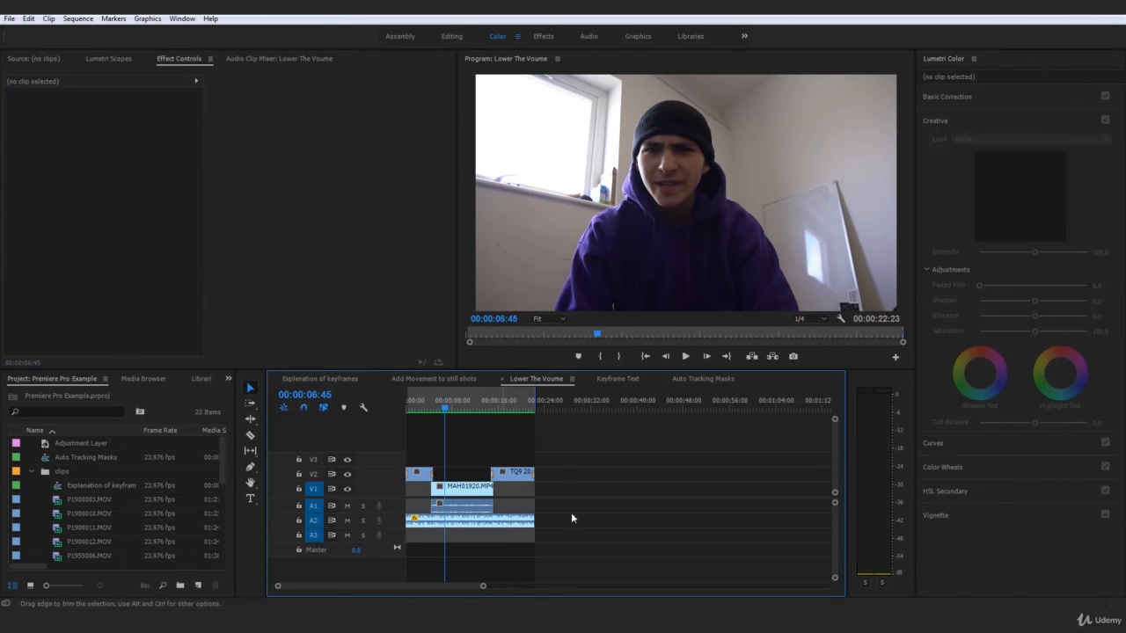
pyautogui.click(484, 526)
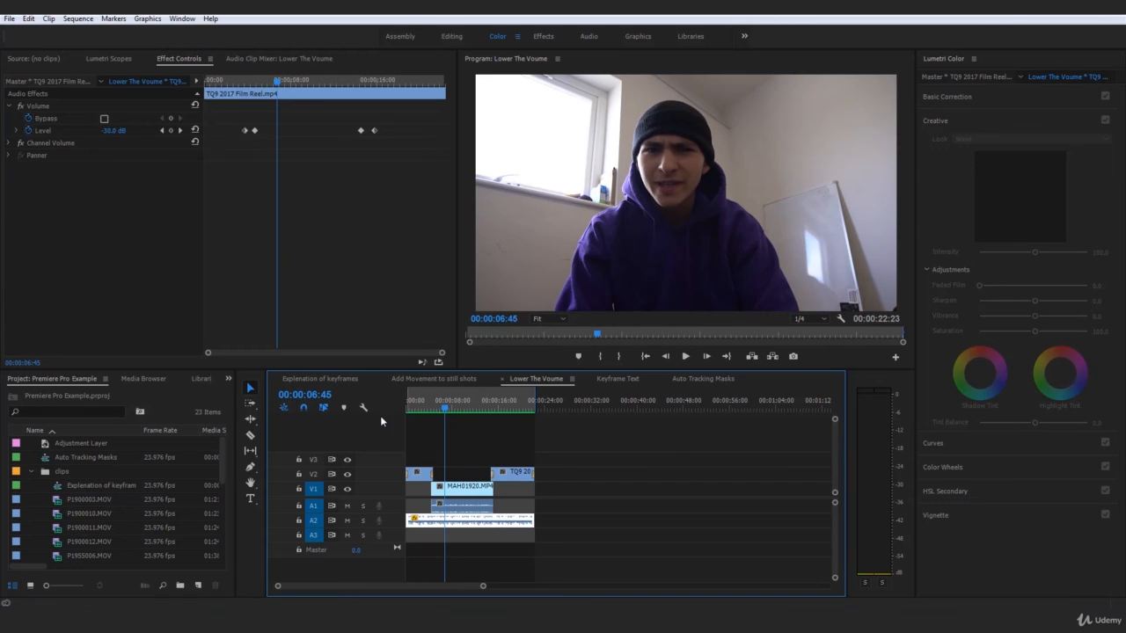
pyautogui.click(257, 81)
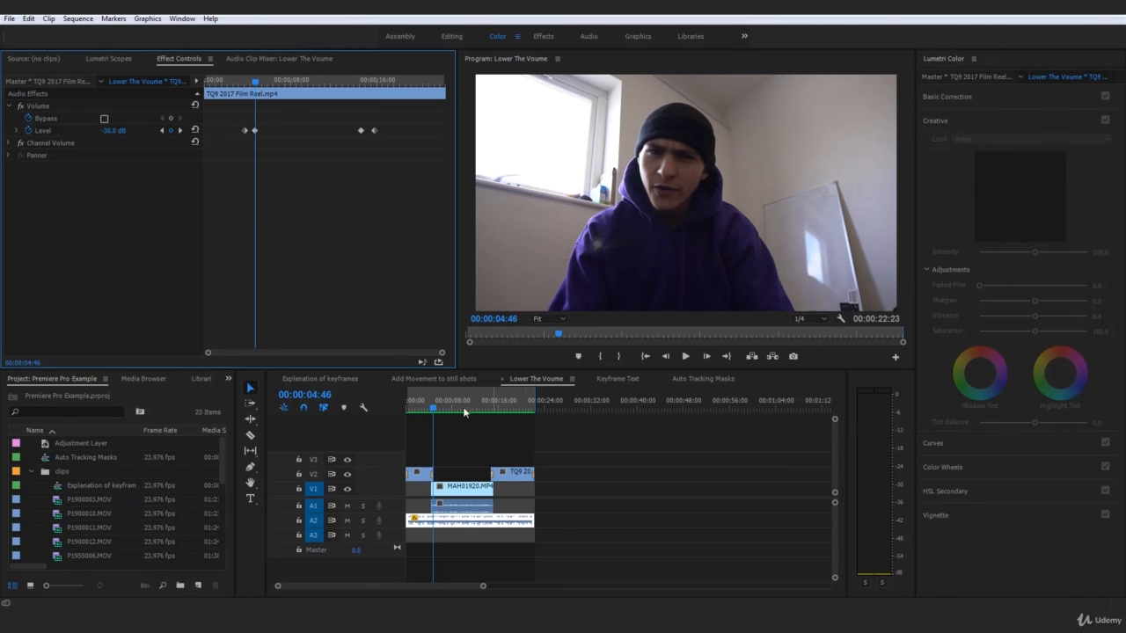
pyautogui.click(639, 547)
pyautogui.click(502, 524)
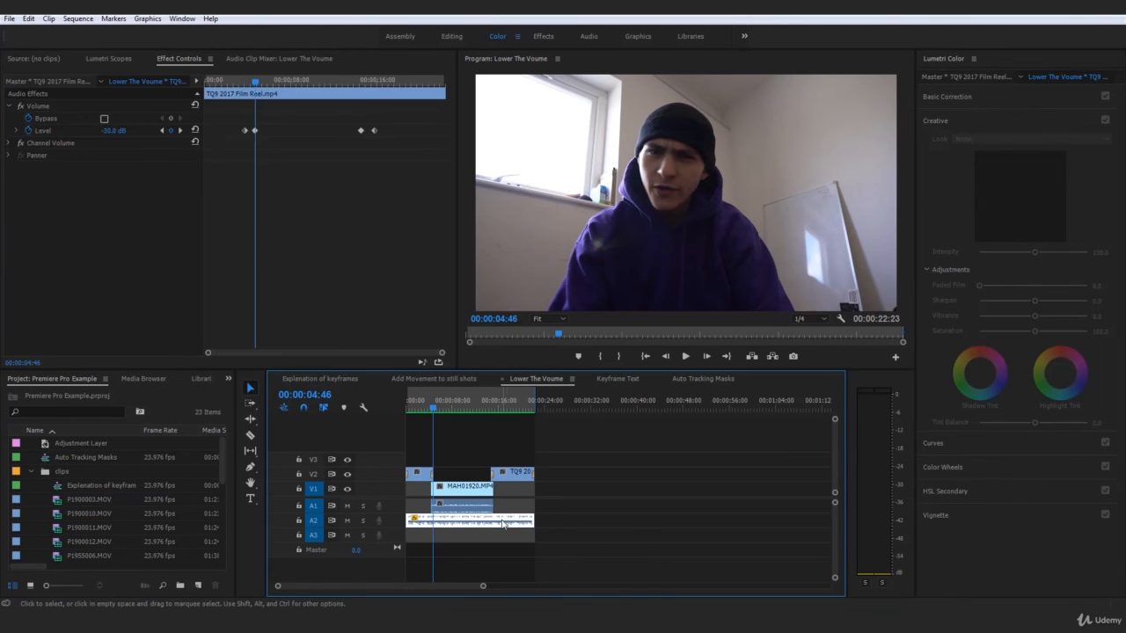